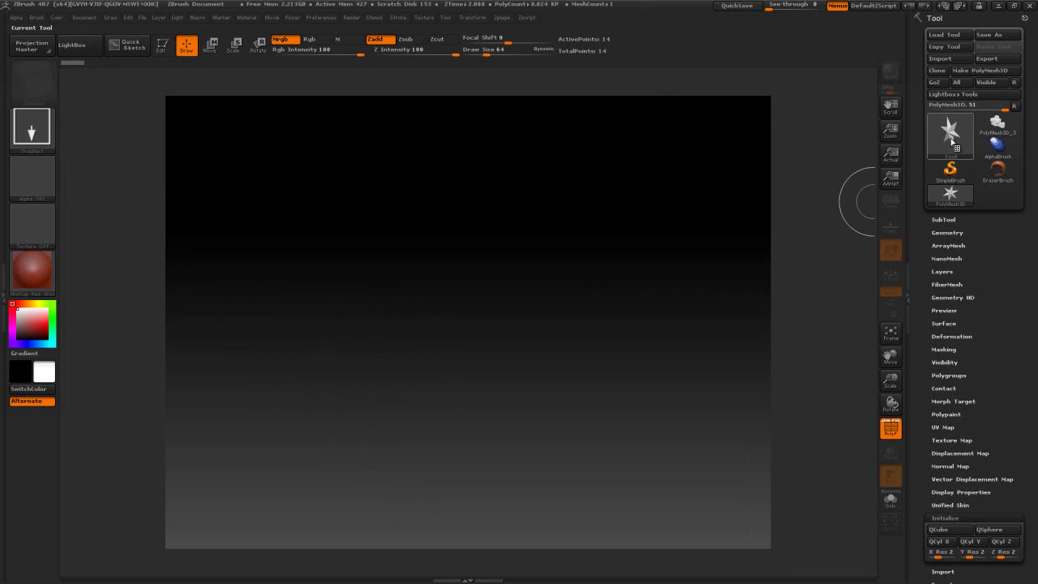
# - Initialize the current polymesh as a QCube, draw it on the canvas, and enter Edit mode
pyautogui.moveTo(951, 141)
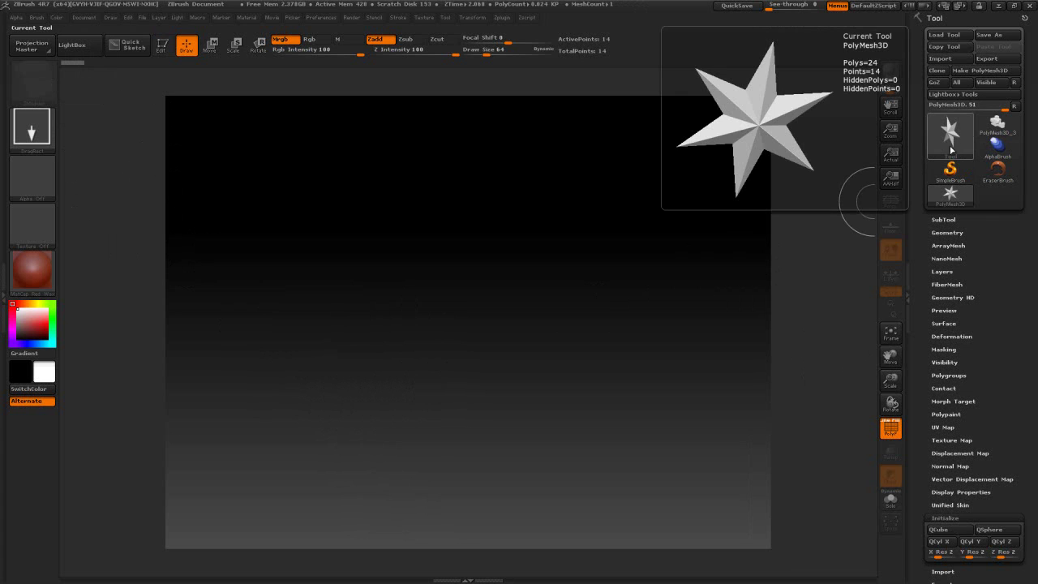
pyautogui.click(944, 531)
pyautogui.moveTo(484, 301); pyautogui.dragTo(503, 435)
pyautogui.moveTo(523, 571); pyautogui.dragTo(529, 560)
pyautogui.click(163, 46)
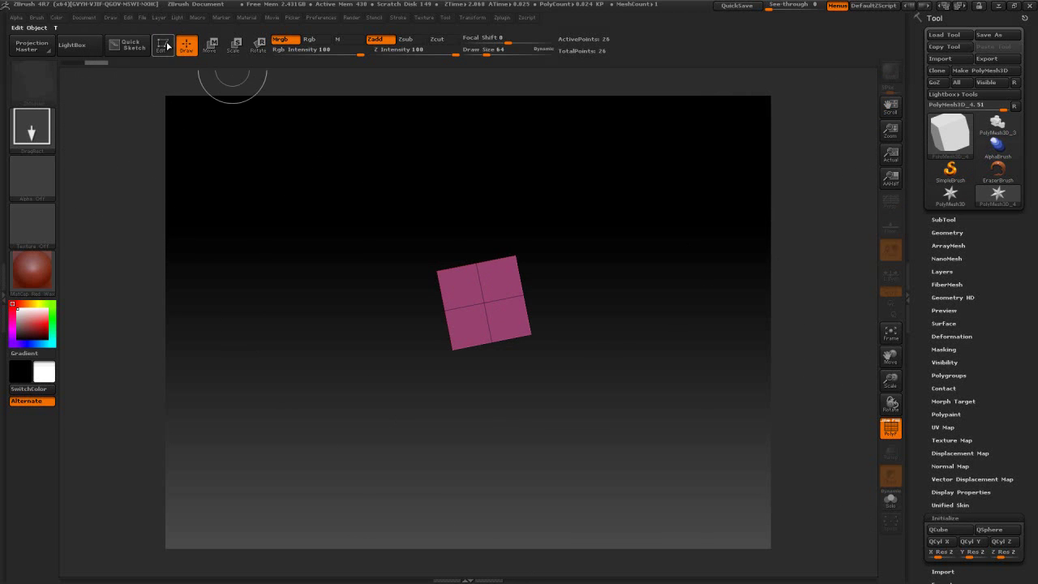
# - Try to raise a single polygon of the cube's top face with QMesh, and undo it
pyautogui.moveTo(689, 303); pyautogui.dragTo(711, 345)
pyautogui.moveTo(616, 299)
pyautogui.keyDown('alt'); pyautogui.mouseDown()
pyautogui.moveTo(621, 327)
pyautogui.moveTo(657, 340)
pyautogui.moveTo(630, 304)
pyautogui.mouseUp(); pyautogui.keyUp('alt')
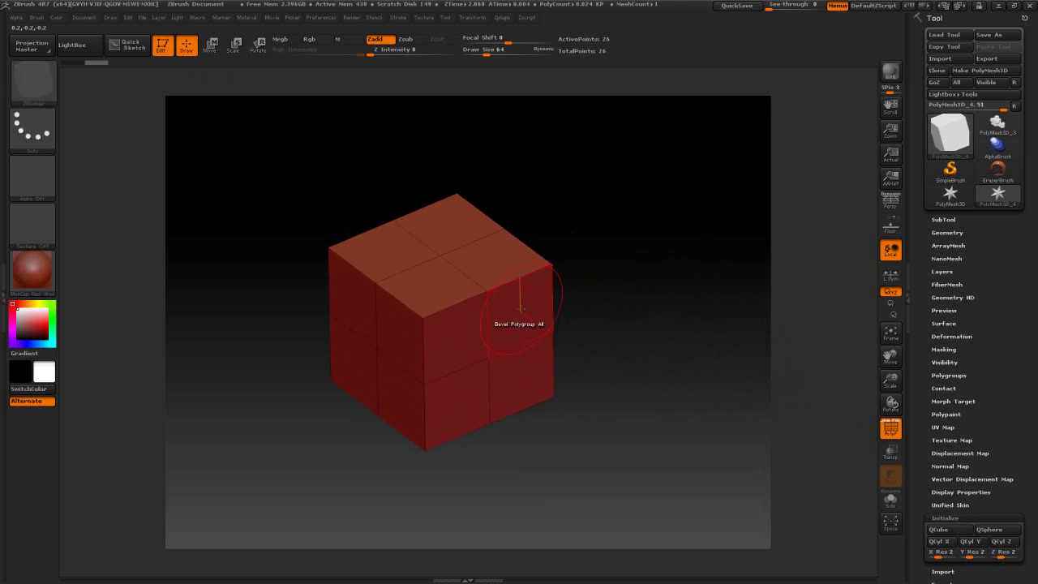
pyautogui.moveTo(563, 305); pyautogui.dragTo(533, 267)
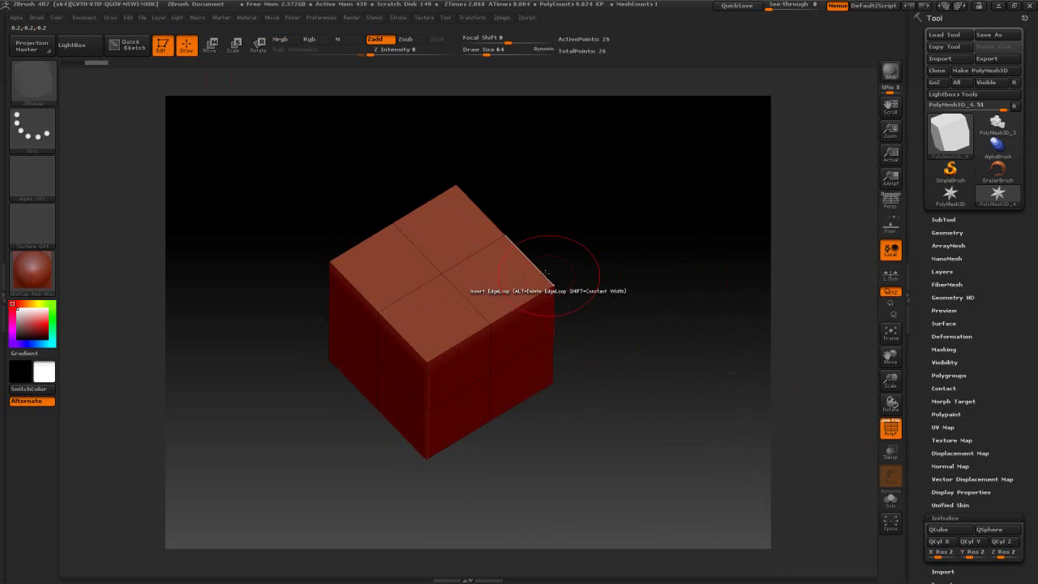
pyautogui.press('space')
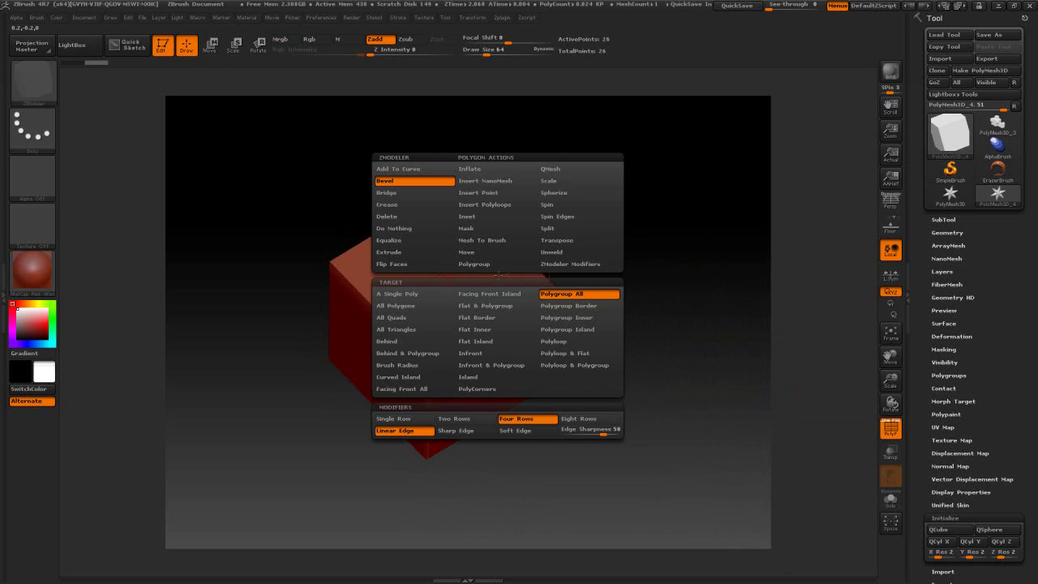
pyautogui.click(550, 170)
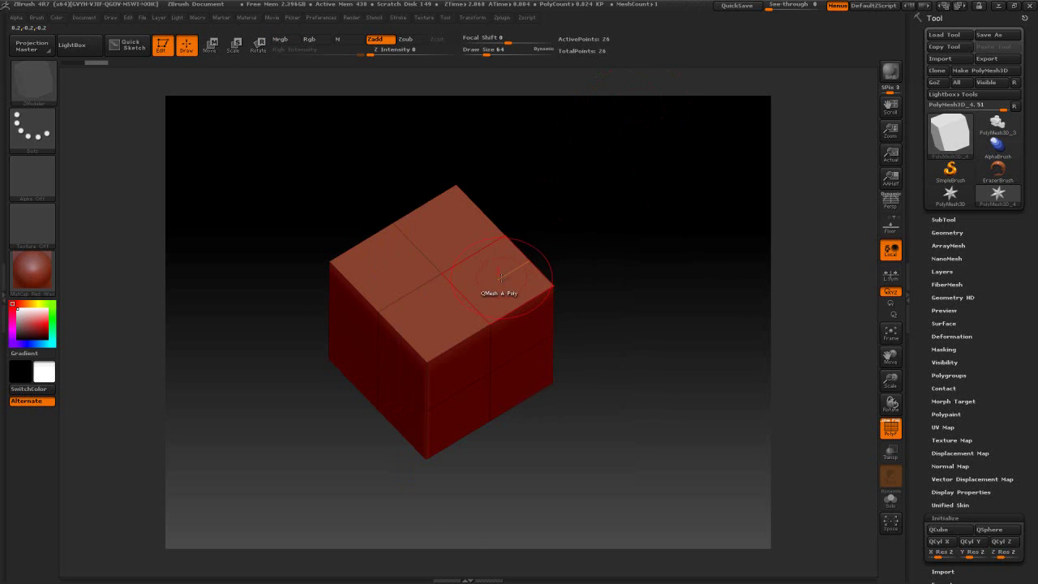
pyautogui.moveTo(500, 278); pyautogui.dragTo(502, 173)
pyautogui.hotkey('ctrl', 'z')
# - Extrude single polygons of the cube into a top block, a side block, and a long arm with a raised end block
pyautogui.press('space')
pyautogui.click(393, 253)
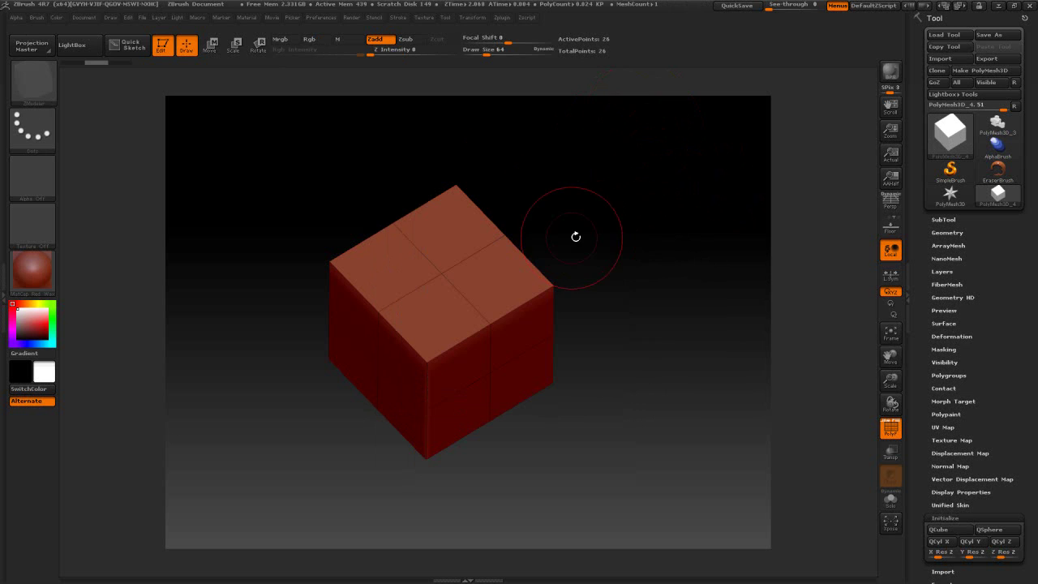
pyautogui.moveTo(497, 281); pyautogui.dragTo(500, 181)
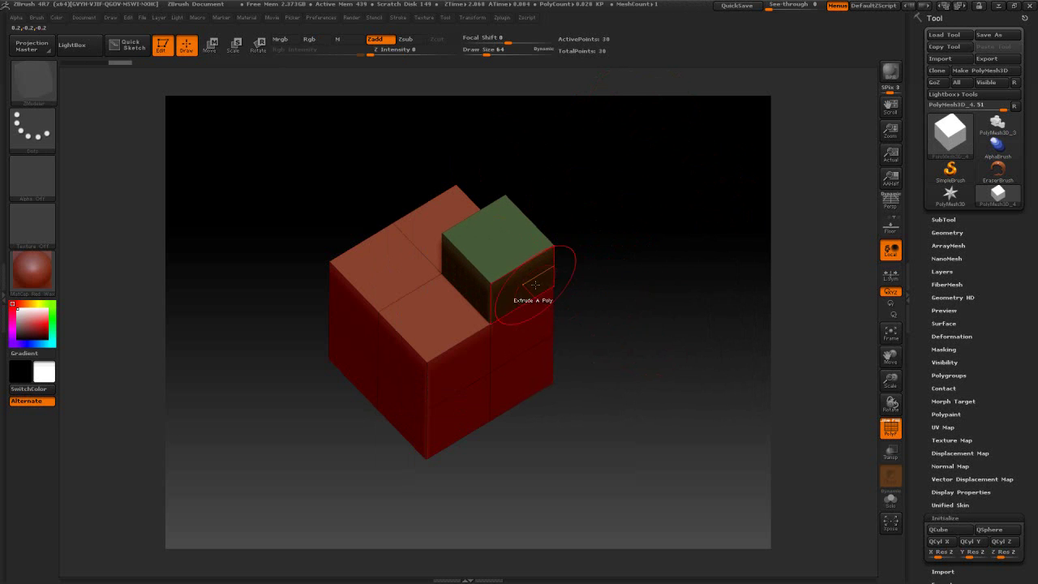
pyautogui.moveTo(667, 343); pyautogui.dragTo(682, 296)
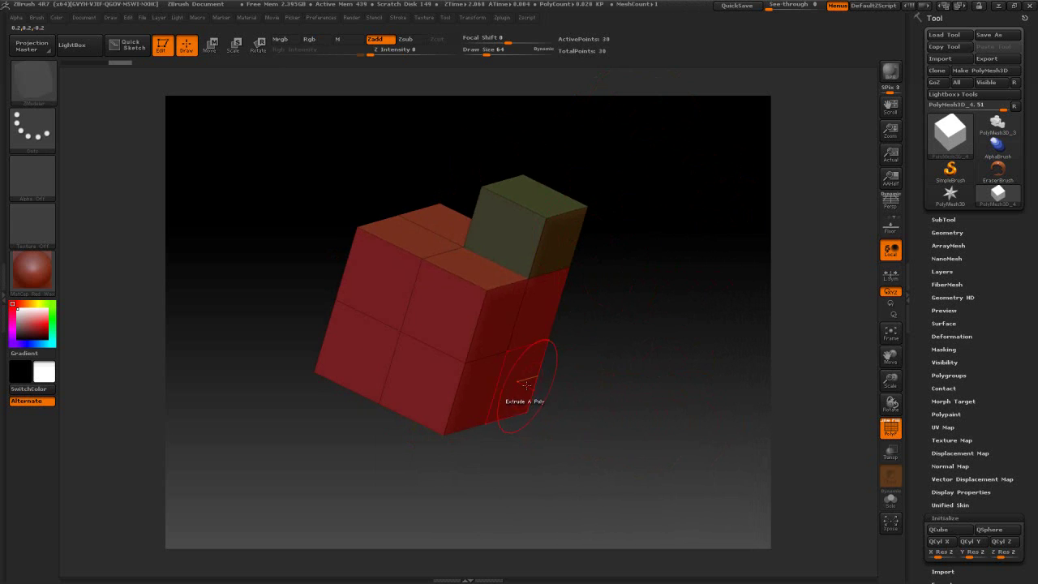
pyautogui.moveTo(521, 381); pyautogui.dragTo(786, 442)
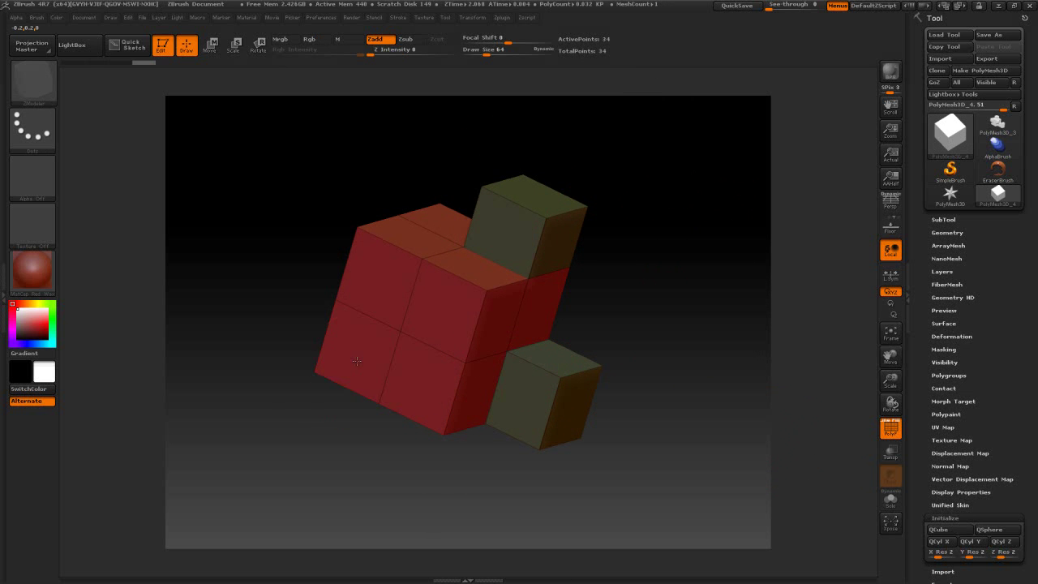
pyautogui.moveTo(357, 361); pyautogui.dragTo(290, 363)
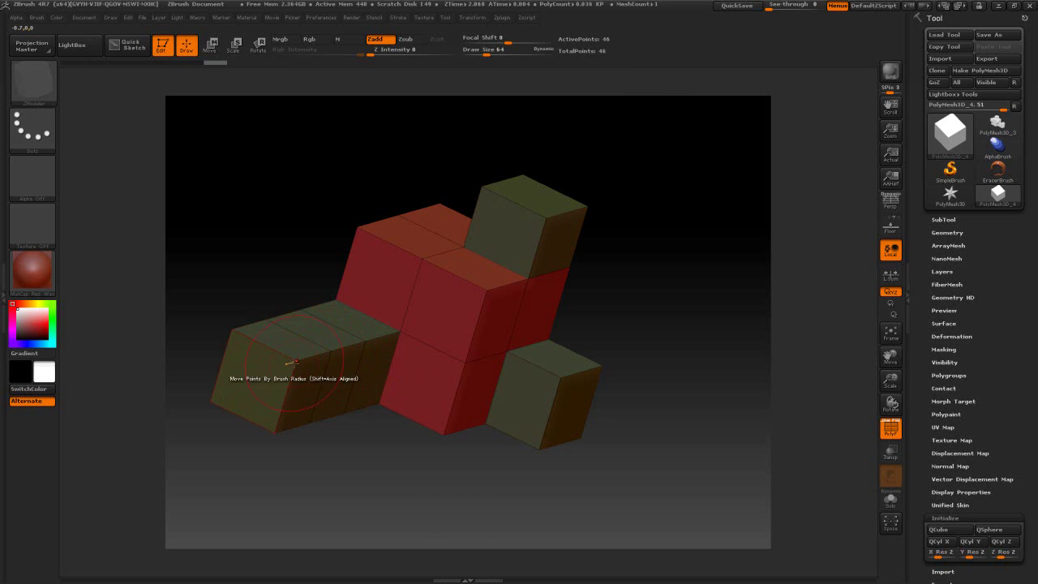
pyautogui.moveTo(257, 324); pyautogui.dragTo(261, 271)
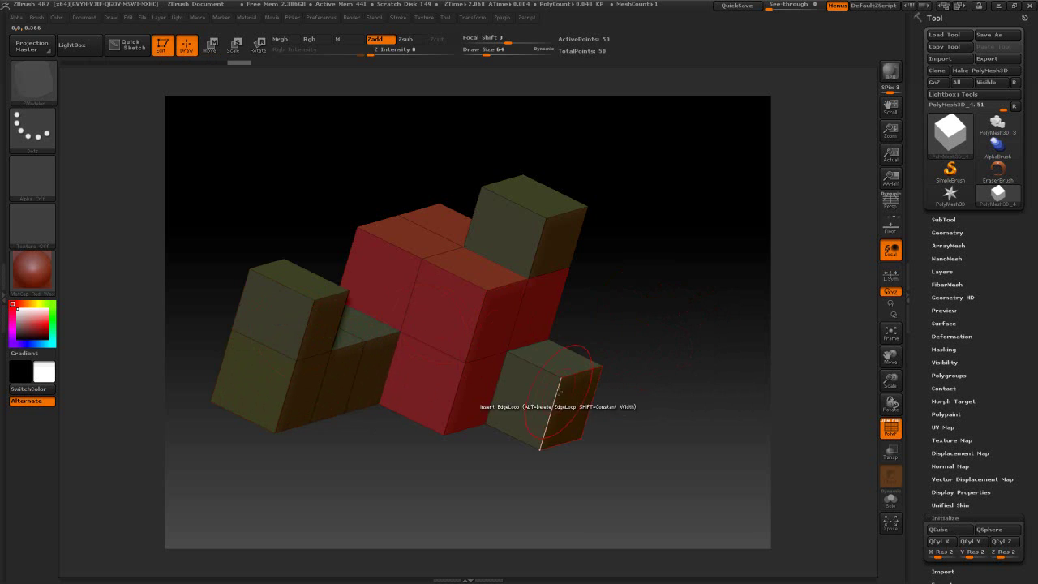
# - Isolate the polygroups of the extruded blocks to examine which faces they share, and restore full visibility
pyautogui.keyDown('ctrl'); pyautogui.keyDown('shift'); pyautogui.click(554, 395); pyautogui.keyUp('shift'); pyautogui.keyUp('ctrl')
pyautogui.moveTo(663, 324)
pyautogui.mouseDown()
pyautogui.moveTo(653, 308)
pyautogui.moveTo(664, 311)
pyautogui.mouseUp()
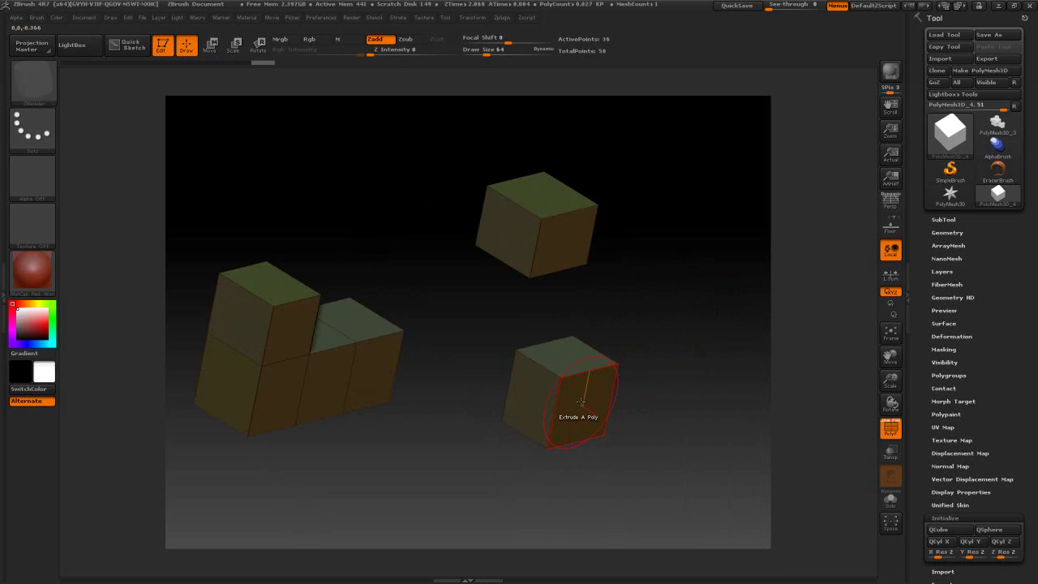
pyautogui.keyDown('ctrl'); pyautogui.keyDown('shift'); pyautogui.click(660, 381); pyautogui.keyUp('shift'); pyautogui.keyUp('ctrl')
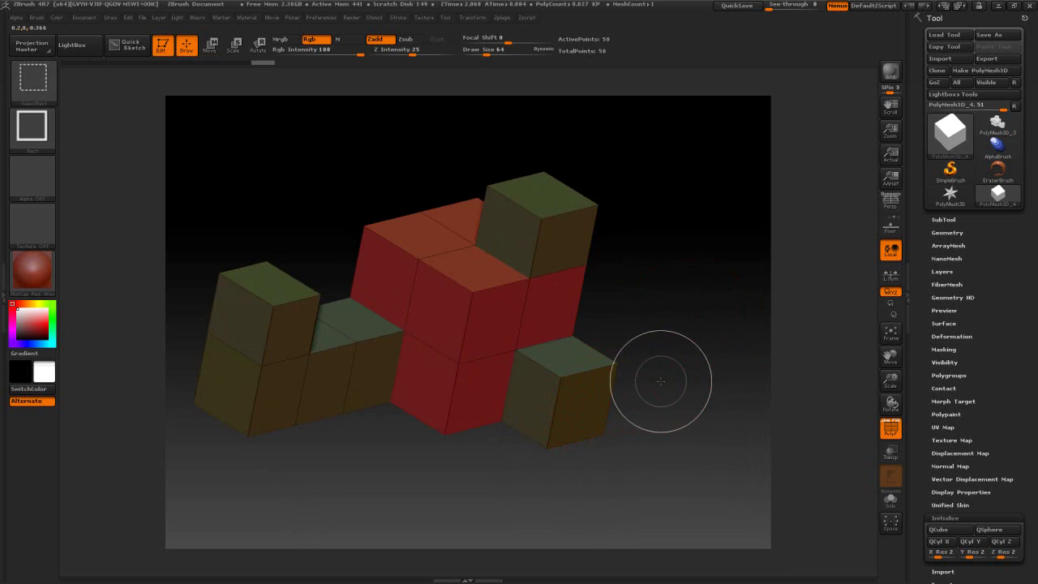
pyautogui.keyDown('ctrl'); pyautogui.keyDown('shift'); pyautogui.click(264, 348); pyautogui.keyUp('shift'); pyautogui.keyUp('ctrl')
pyautogui.keyDown('ctrl'); pyautogui.keyDown('shift'); pyautogui.click(676, 269); pyautogui.keyUp('shift'); pyautogui.keyUp('ctrl')
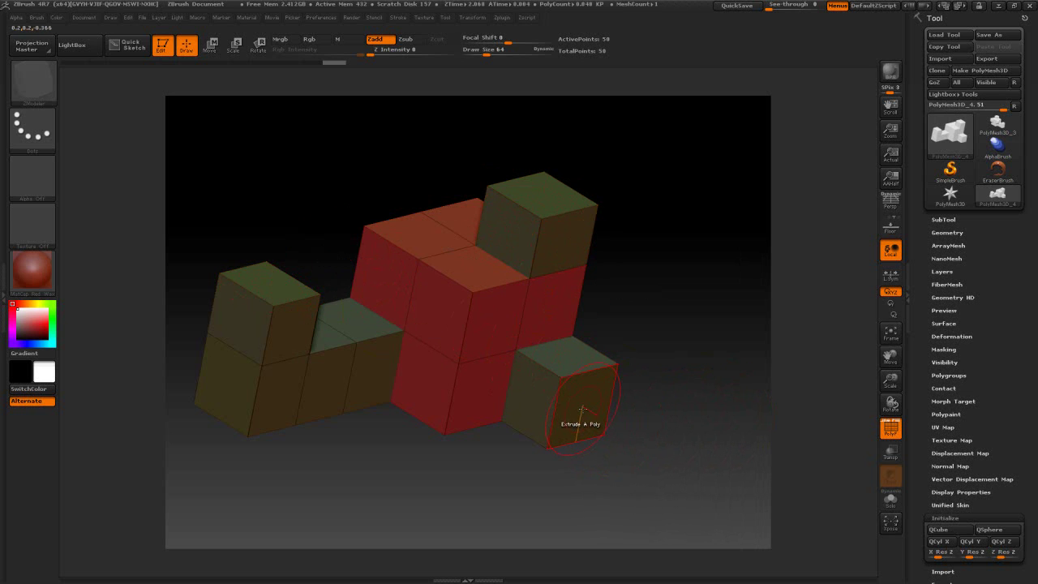
# - Try Bevel with the Polygroup All target on the four end faces and on the three recolored end faces, undoing each bevel
pyautogui.press('space')
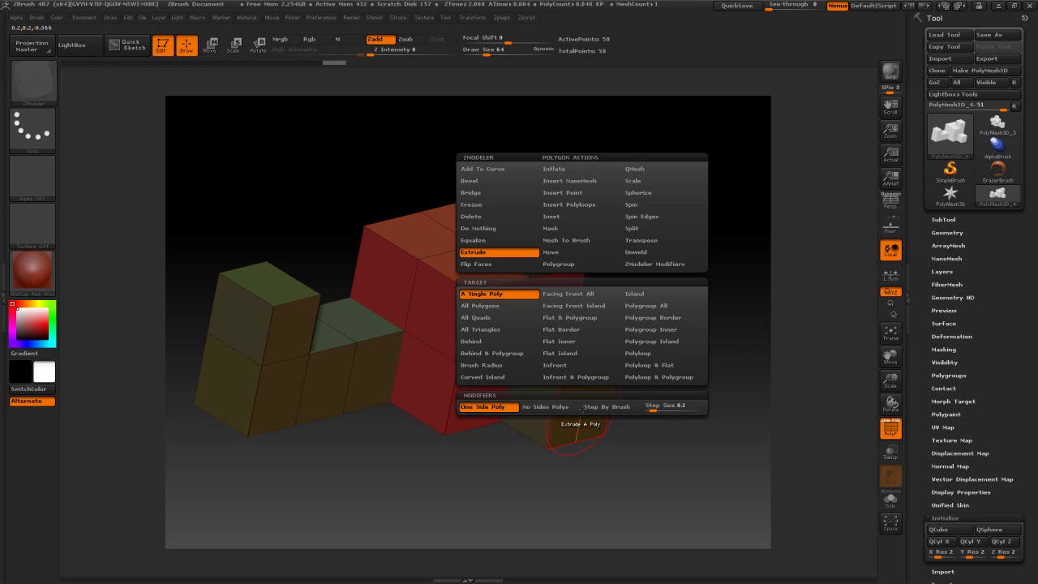
pyautogui.click(477, 183)
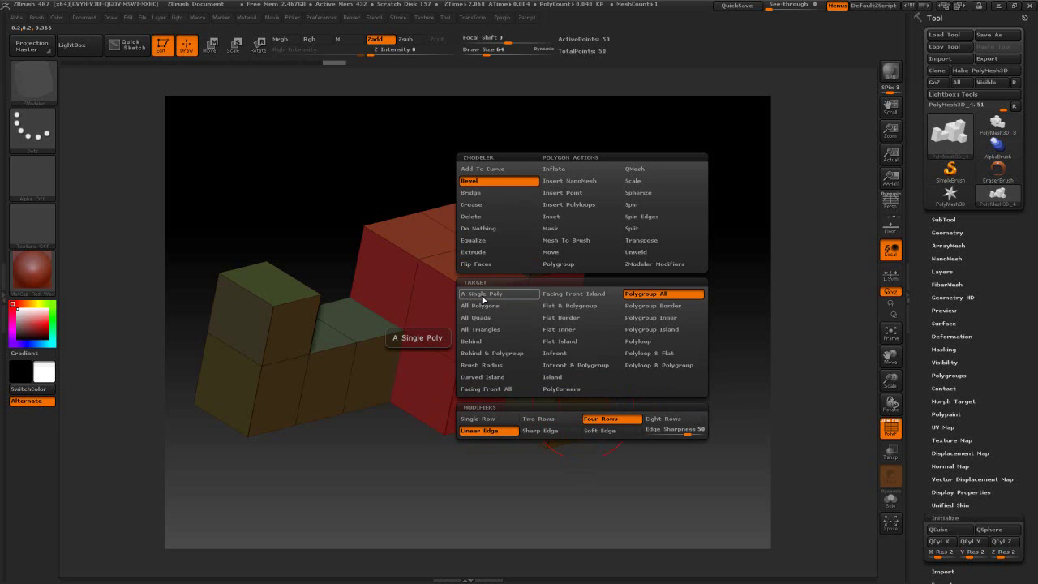
pyautogui.click(665, 299)
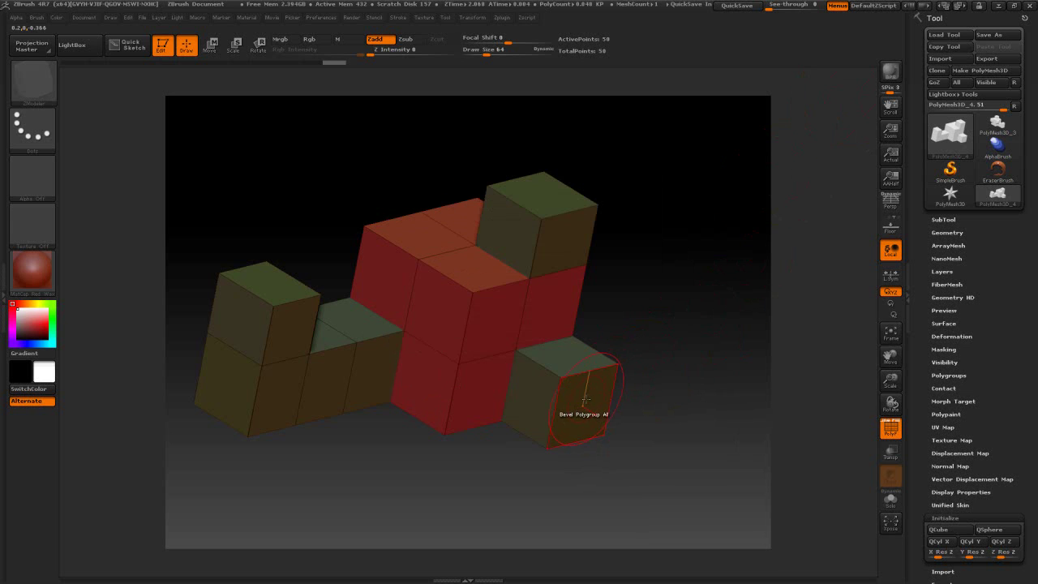
pyautogui.moveTo(584, 403); pyautogui.dragTo(582, 414)
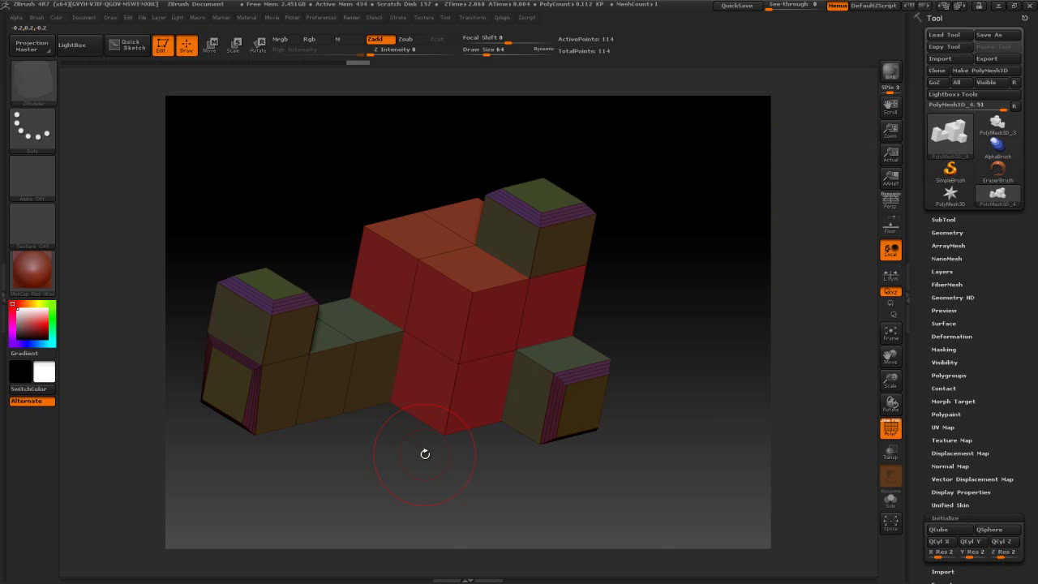
pyautogui.hotkey('ctrl', 'z')
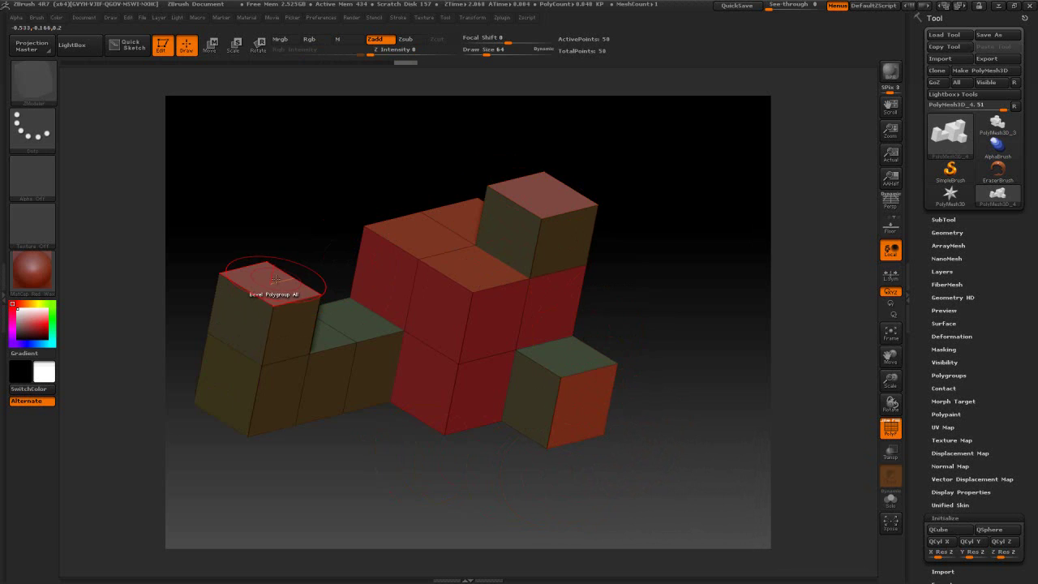
pyautogui.moveTo(275, 279); pyautogui.dragTo(278, 291)
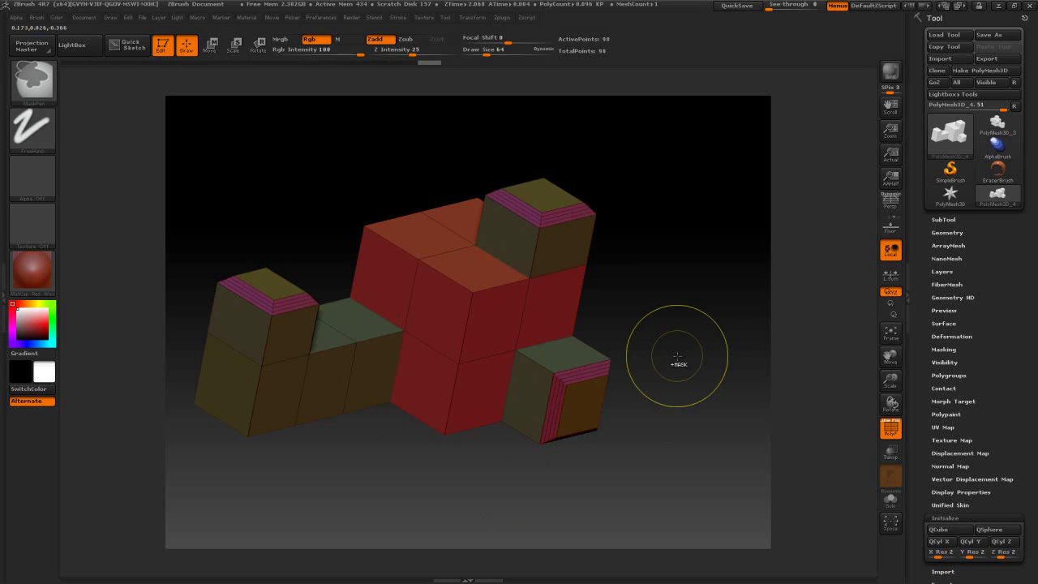
pyautogui.hotkey('ctrl', 'z')
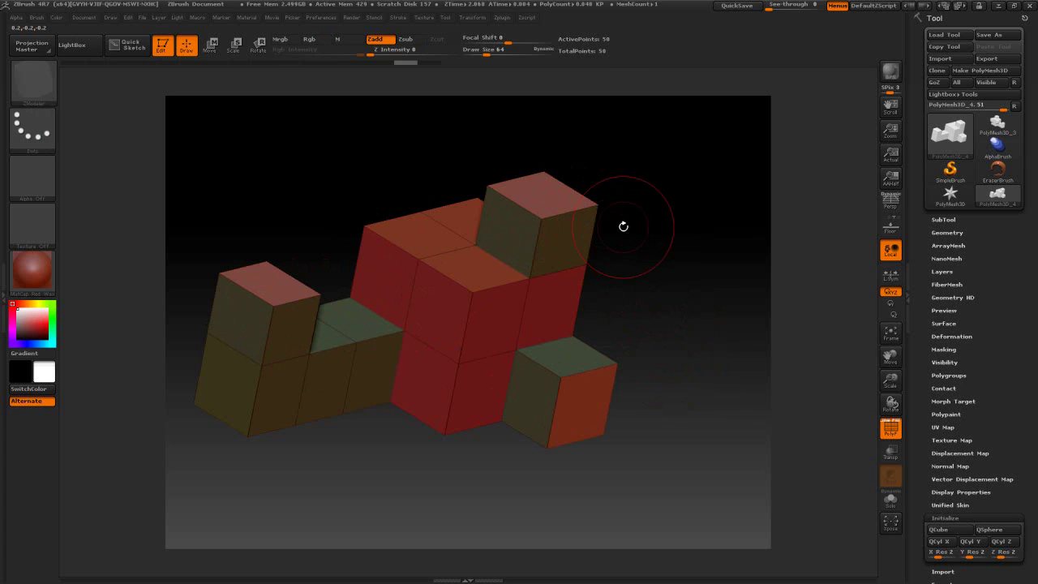
# - Undo the polygroup changes on the three end faces, and try the Polygroup All bevel on the original group again
pyautogui.press('ctrl')
pyautogui.keyDown('ctrl'); pyautogui.click(743, 294); pyautogui.keyUp('ctrl')
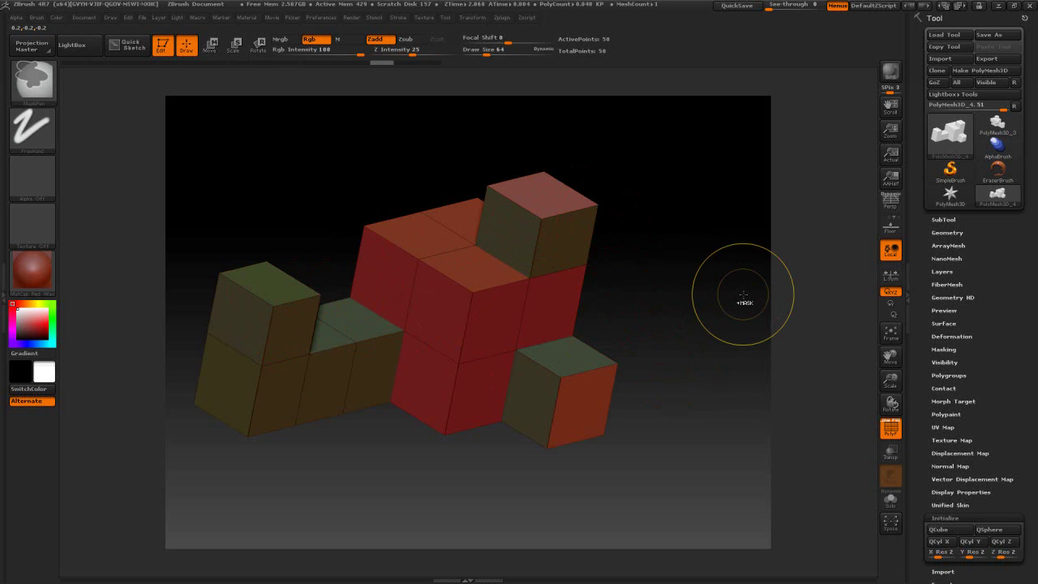
pyautogui.keyDown('ctrl'); pyautogui.click(743, 294); pyautogui.keyUp('ctrl')
pyautogui.keyDown('ctrl'); pyautogui.click(743, 294); pyautogui.keyUp('ctrl')
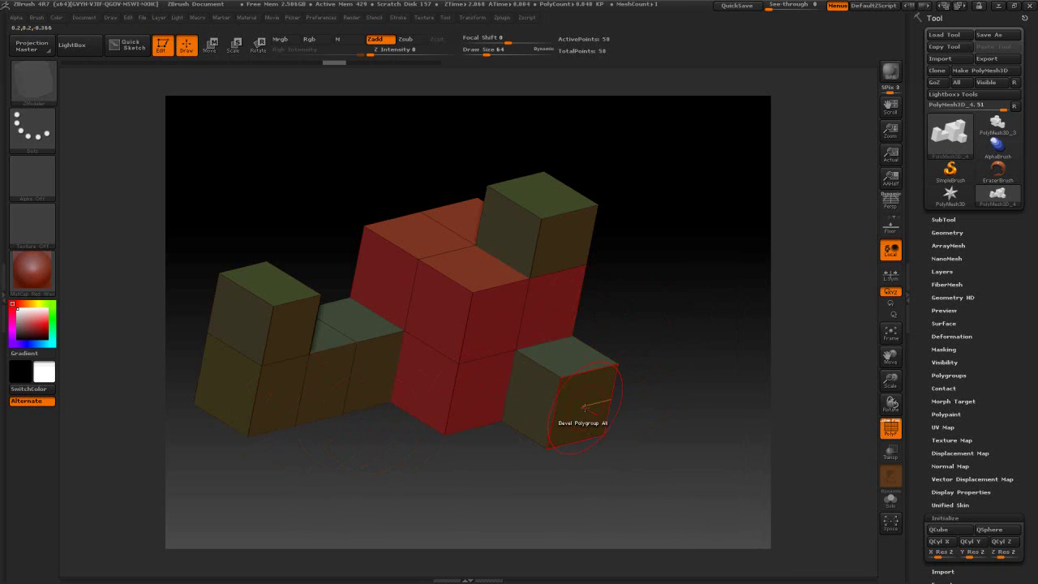
pyautogui.moveTo(584, 407); pyautogui.dragTo(461, 432)
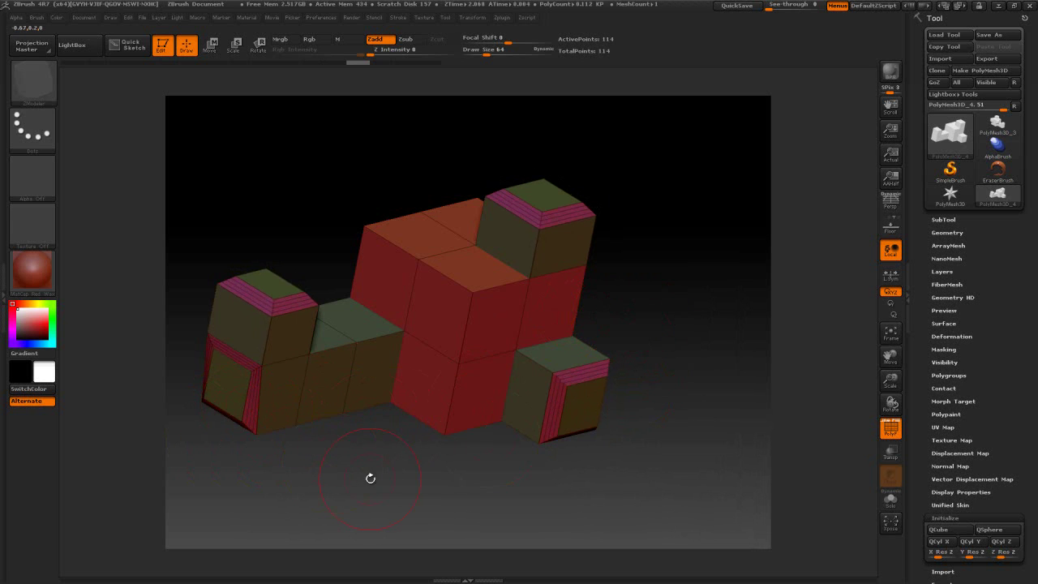
pyautogui.hotkey('ctrl', 'z')
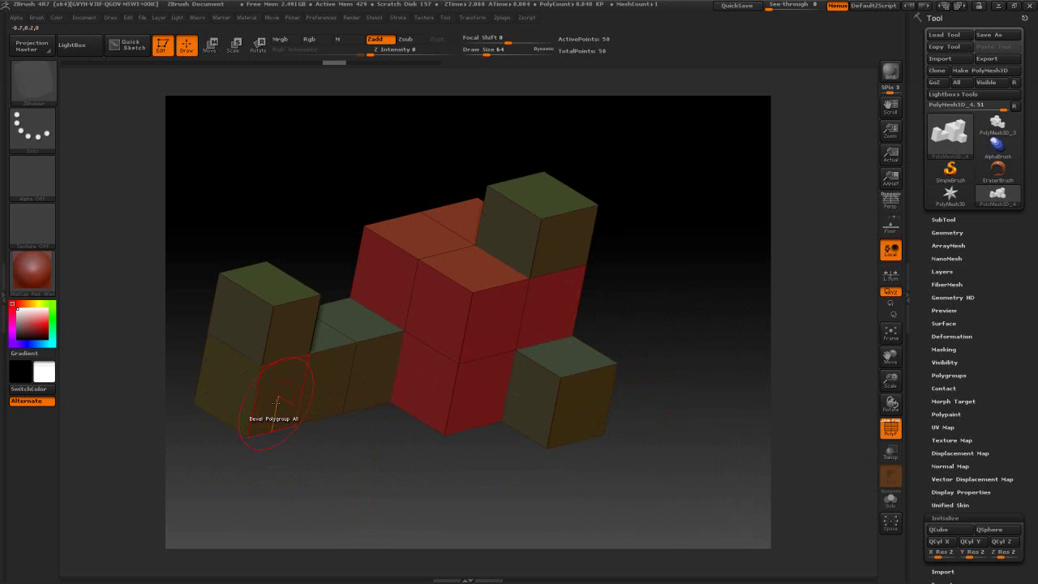
# - Mask two opposite side polygons of the corner block on the L-shaped arm with the Mask action targeting A Single Poly
pyautogui.press('space')
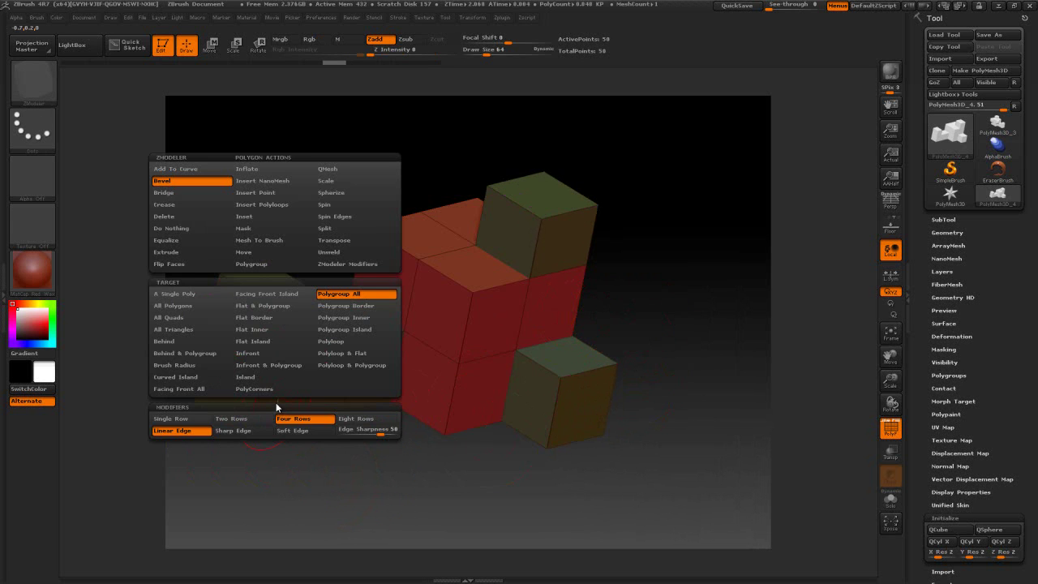
pyautogui.click(247, 229)
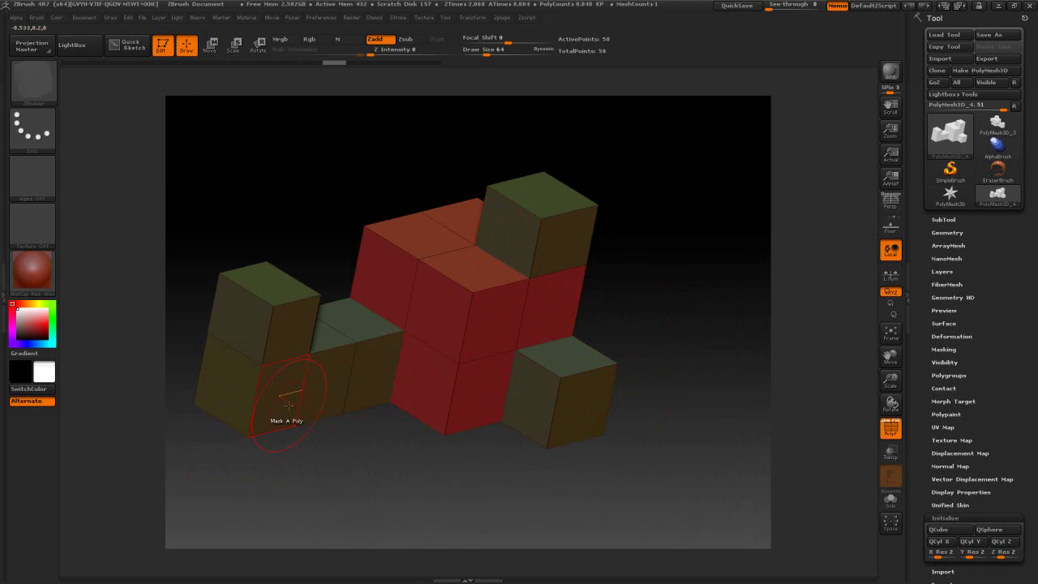
pyautogui.click(285, 405)
pyautogui.moveTo(351, 450); pyautogui.dragTo(391, 429)
pyautogui.click(340, 375)
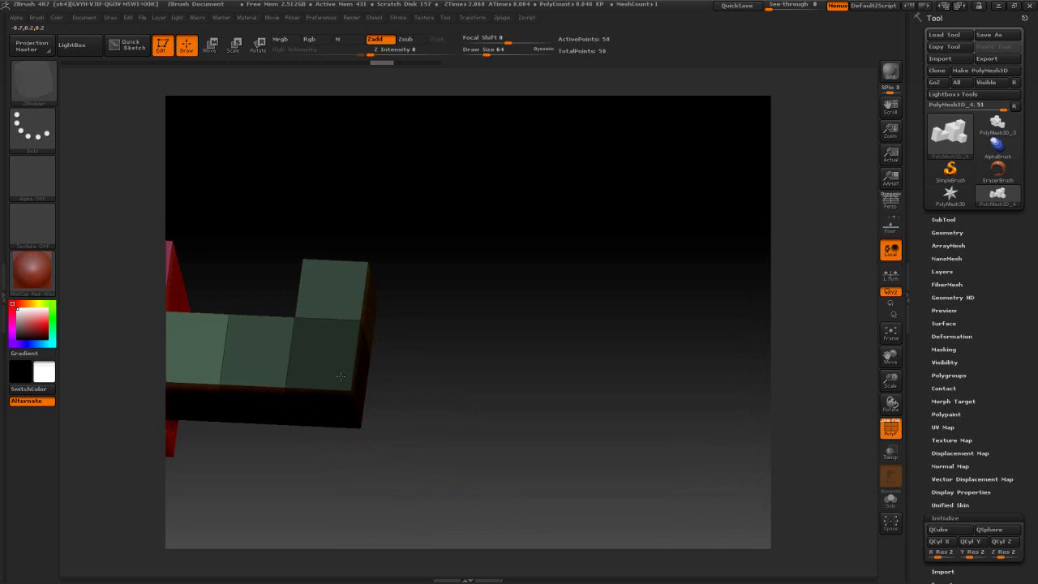
# - Bevel the unmasked end faces of the extruded blocks with the Polygroup All target, and clear the mask
pyautogui.moveTo(530, 371); pyautogui.dragTo(551, 443)
pyautogui.press('space')
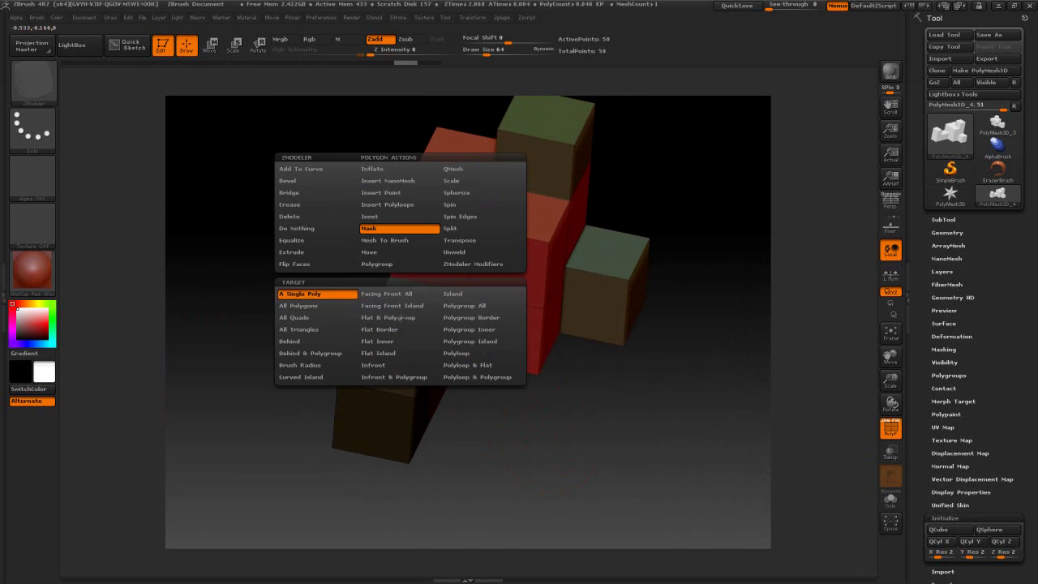
pyautogui.click(288, 193)
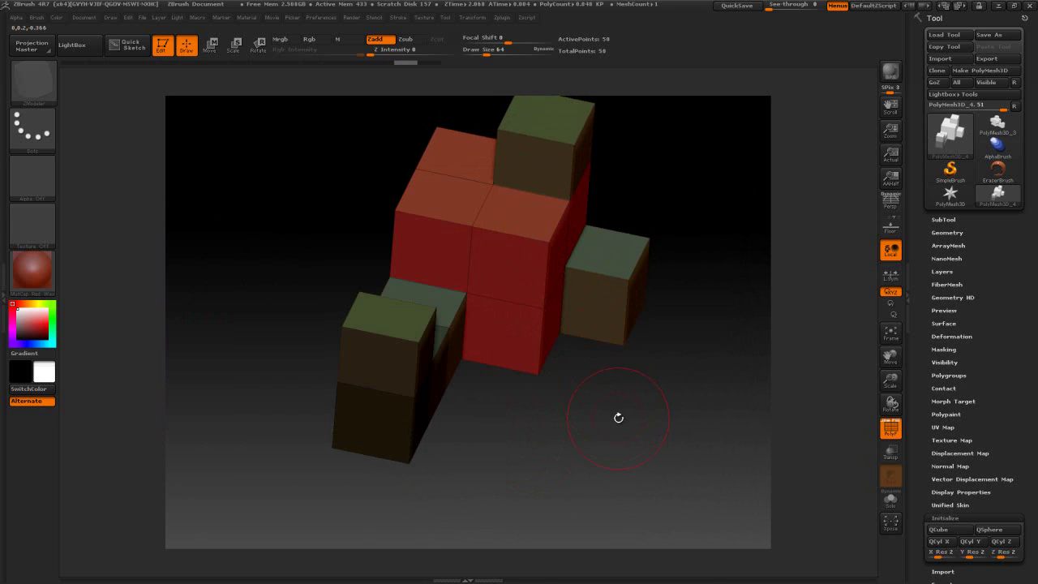
pyautogui.keyDown('alt'); pyautogui.moveTo(619, 421); pyautogui.dragTo(322, 430); pyautogui.keyUp('alt')
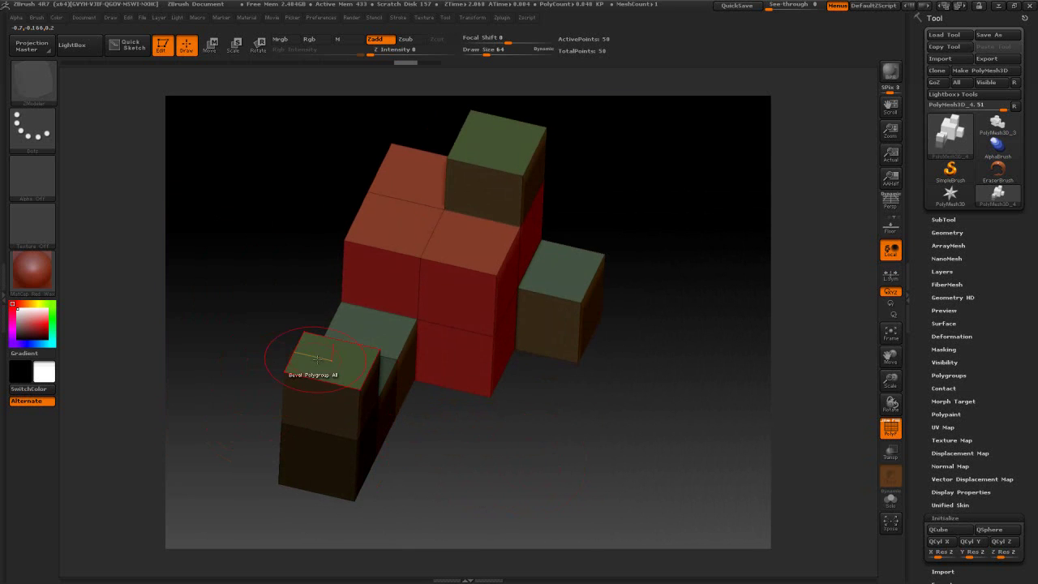
pyautogui.moveTo(326, 356); pyautogui.dragTo(327, 372)
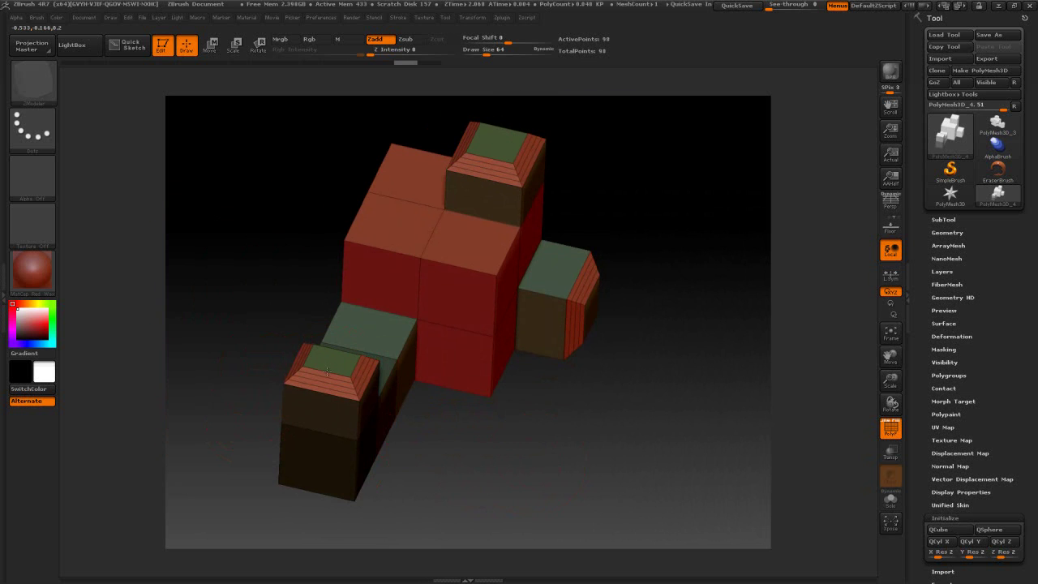
pyautogui.moveTo(528, 454)
pyautogui.mouseDown()
pyautogui.moveTo(552, 462)
pyautogui.moveTo(531, 459)
pyautogui.mouseUp()
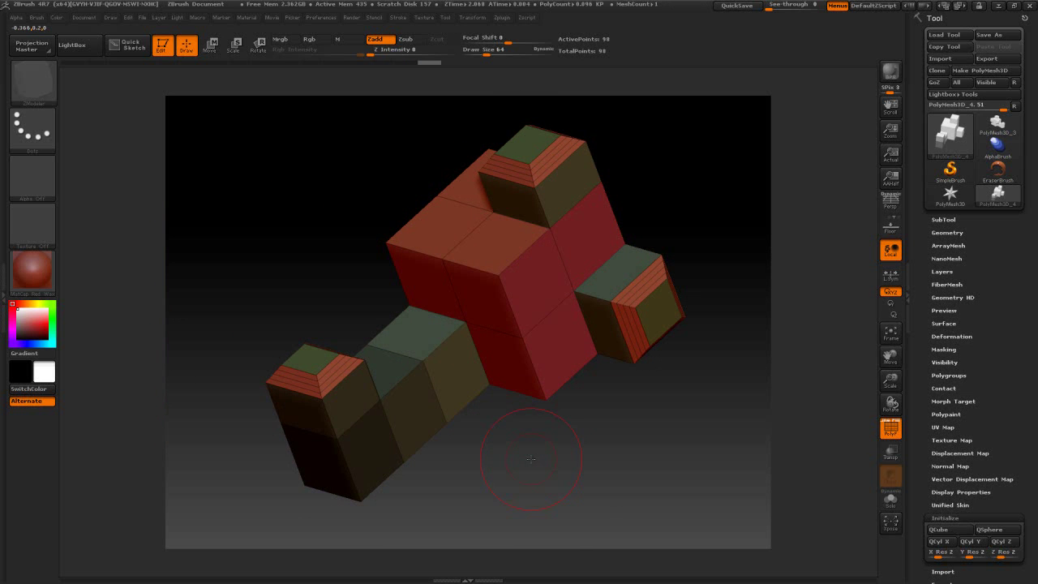
pyautogui.moveTo(531, 459)
pyautogui.keyDown('ctrl'); pyautogui.mouseDown()
pyautogui.moveTo(573, 491)
pyautogui.moveTo(533, 425)
pyautogui.moveTo(552, 435)
pyautogui.moveTo(536, 455)
pyautogui.mouseUp(); pyautogui.keyUp('ctrl')
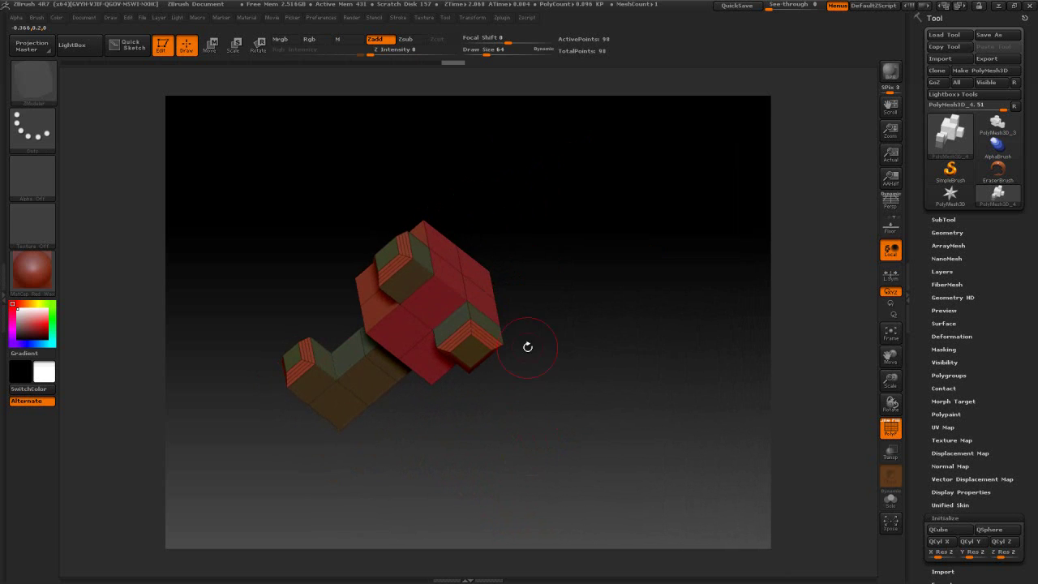
# - Try a Bevel with the Polygroup All target on the main cube body, and undo it
pyautogui.moveTo(475, 283); pyautogui.dragTo(487, 266)
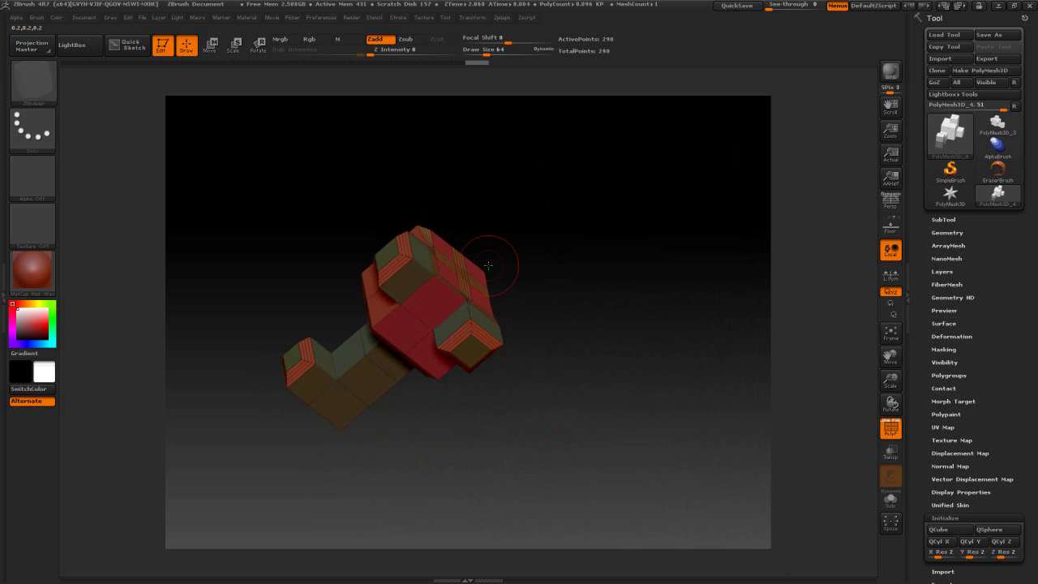
pyautogui.hotkey('ctrl', 'z')
# - Extrude two single polygons of the cube body into blocks, using the Extrude action with the A Single Poly target
pyautogui.press('space')
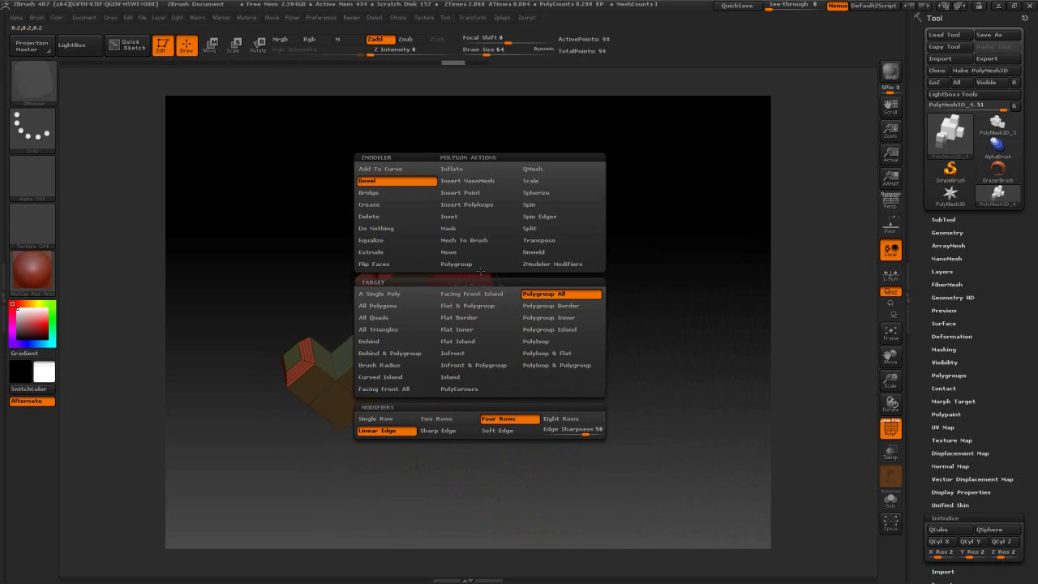
pyautogui.click(371, 253)
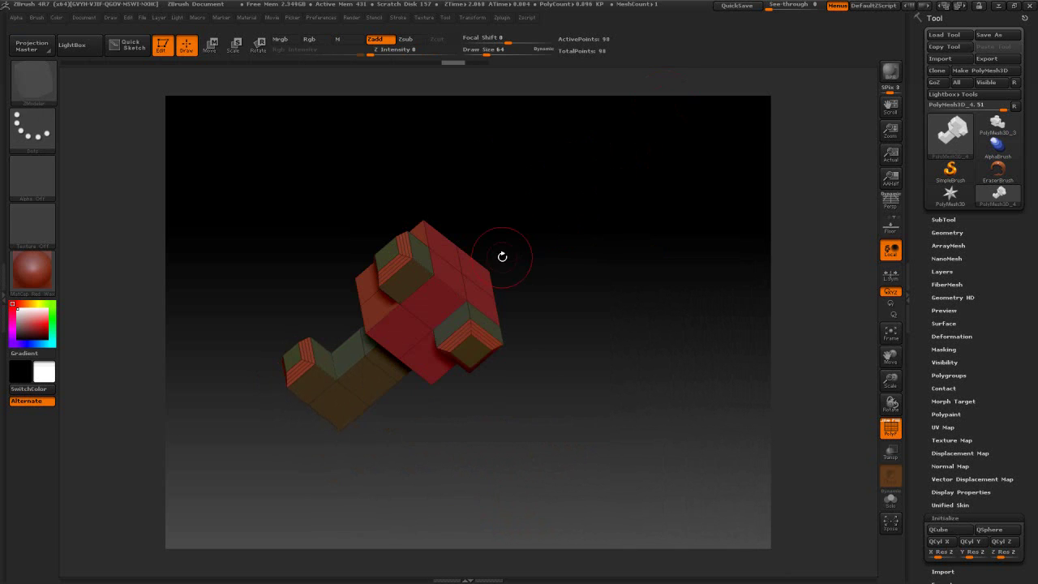
pyautogui.moveTo(481, 269); pyautogui.dragTo(495, 257)
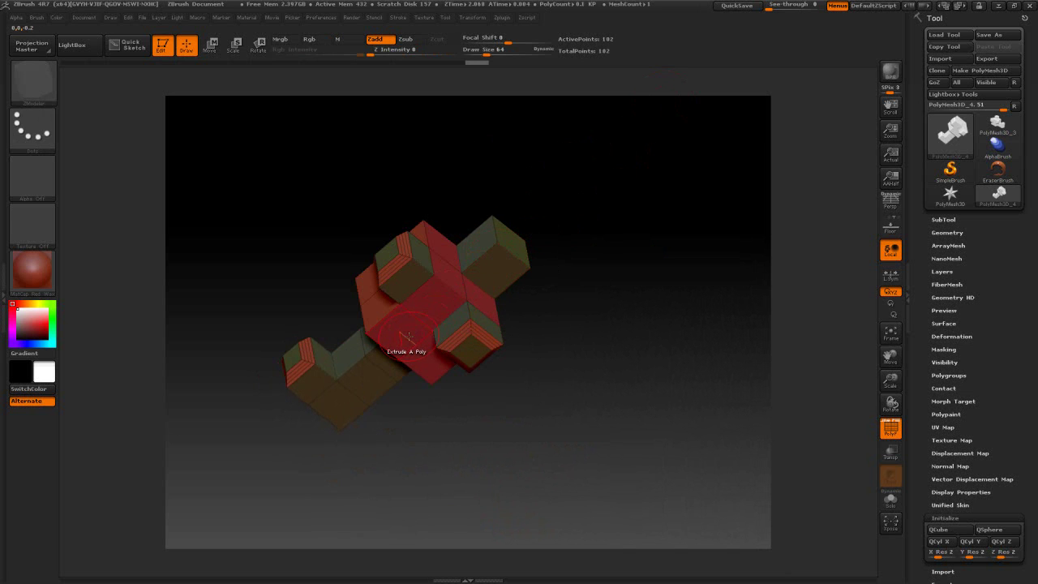
pyautogui.moveTo(408, 335); pyautogui.dragTo(407, 336)
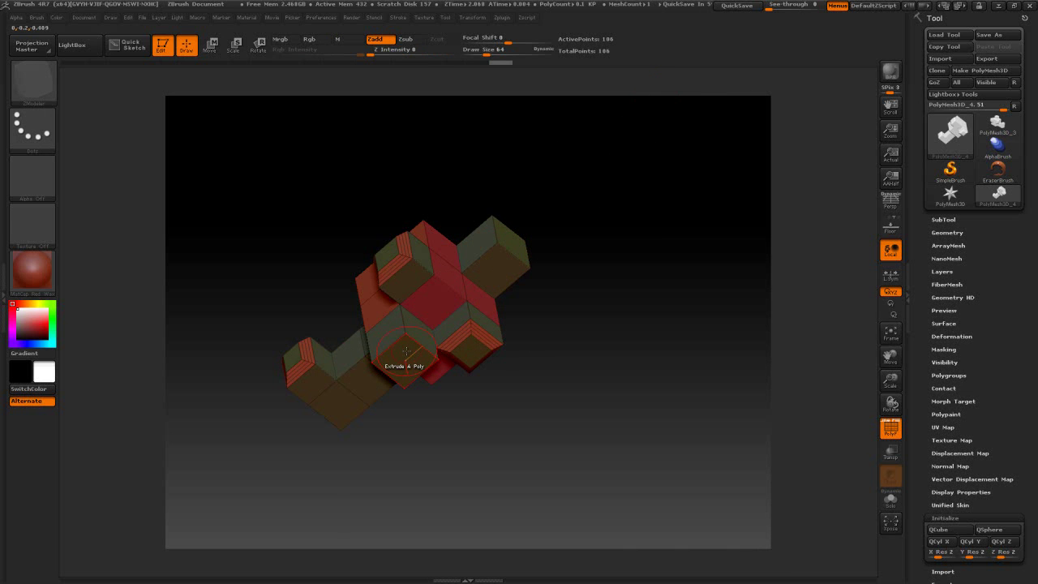
# - Try beveling the end faces of the extruded blocks with Polygroup All, and undo the bevel and both new extrusions
pyautogui.rightClick(406, 350)
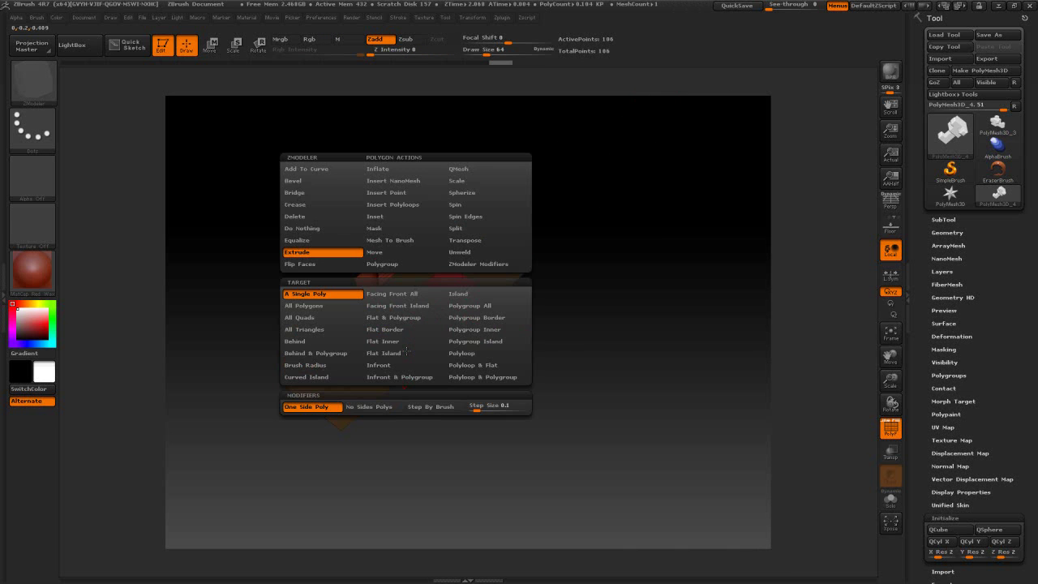
pyautogui.click(303, 186)
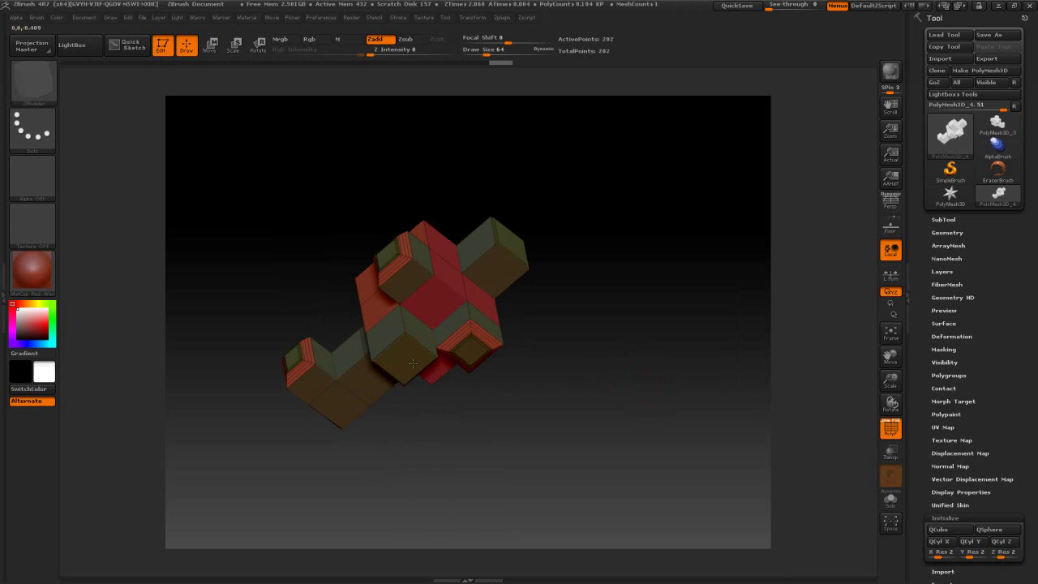
pyautogui.moveTo(412, 360); pyautogui.dragTo(637, 365)
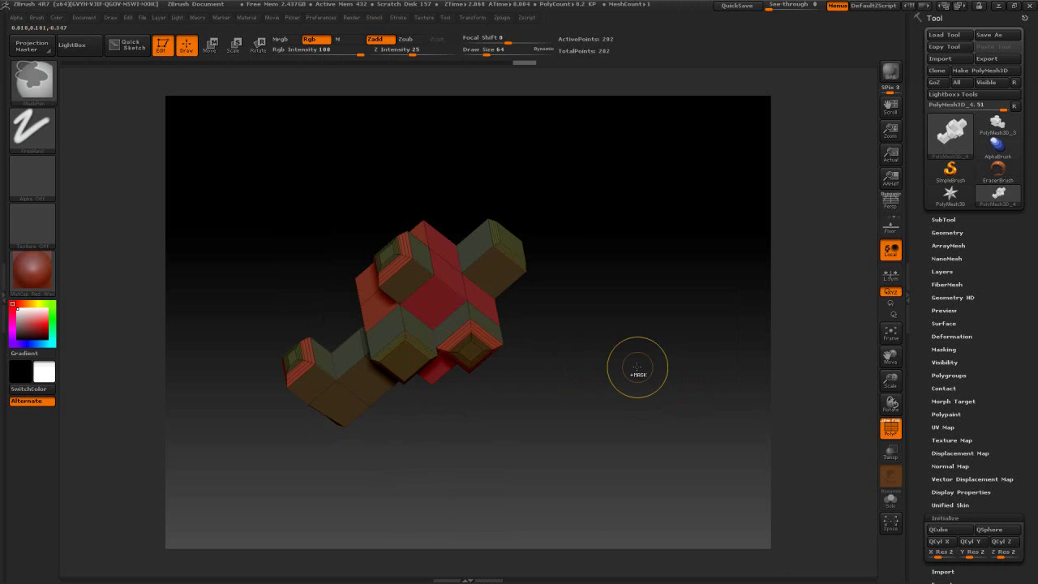
pyautogui.hotkey('ctrl', 'z')
pyautogui.hotkey('ctrl', 'z')
pyautogui.hotkey('ctrl', 'z')
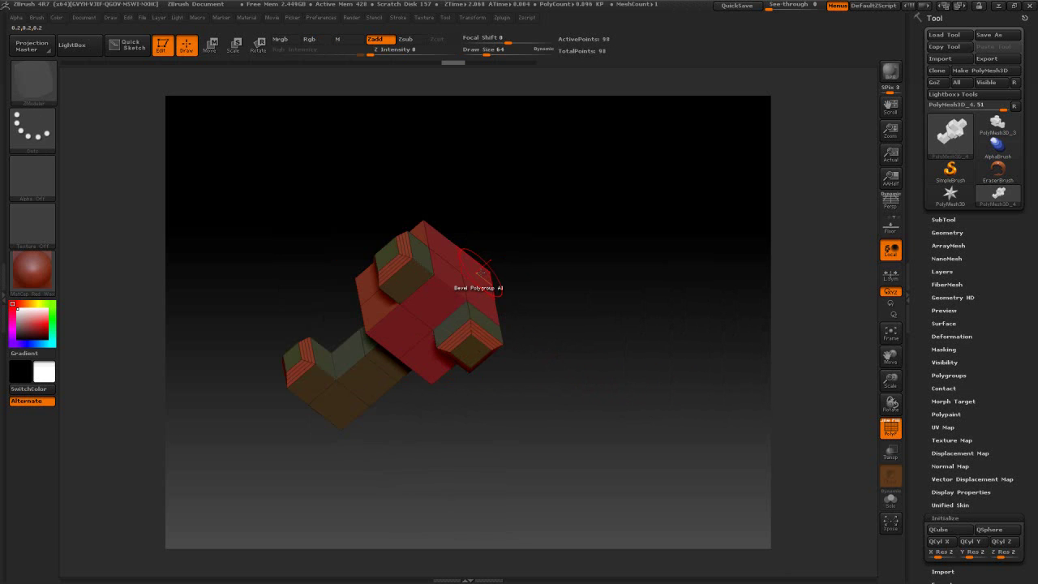
# - Extrude two single polygons of the cube body into blocks with a different, magenta polygroup, undoing the first trial extrusion
pyautogui.press('space')
pyautogui.click(379, 253)
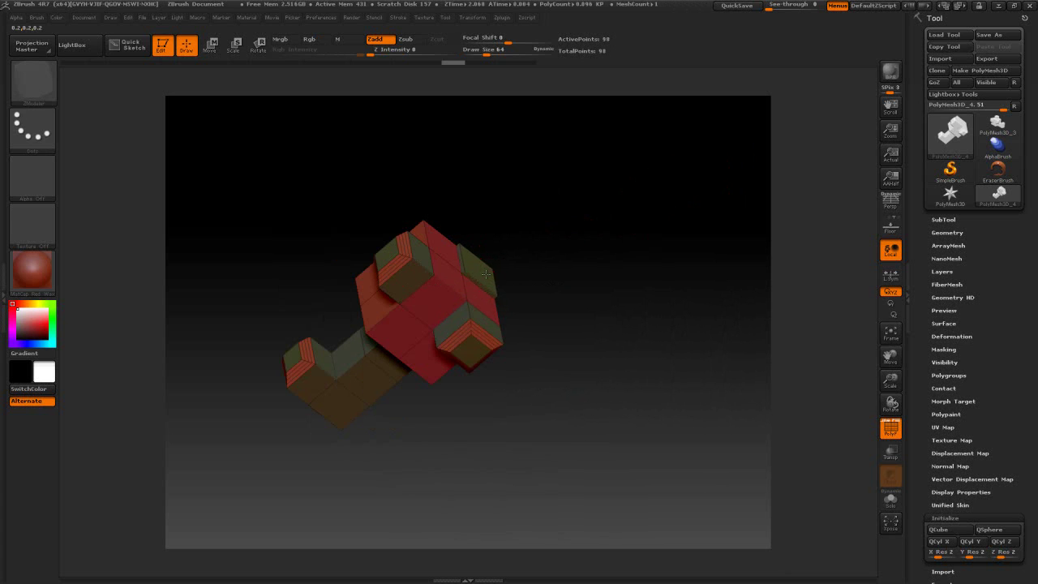
pyautogui.moveTo(487, 274); pyautogui.dragTo(513, 275)
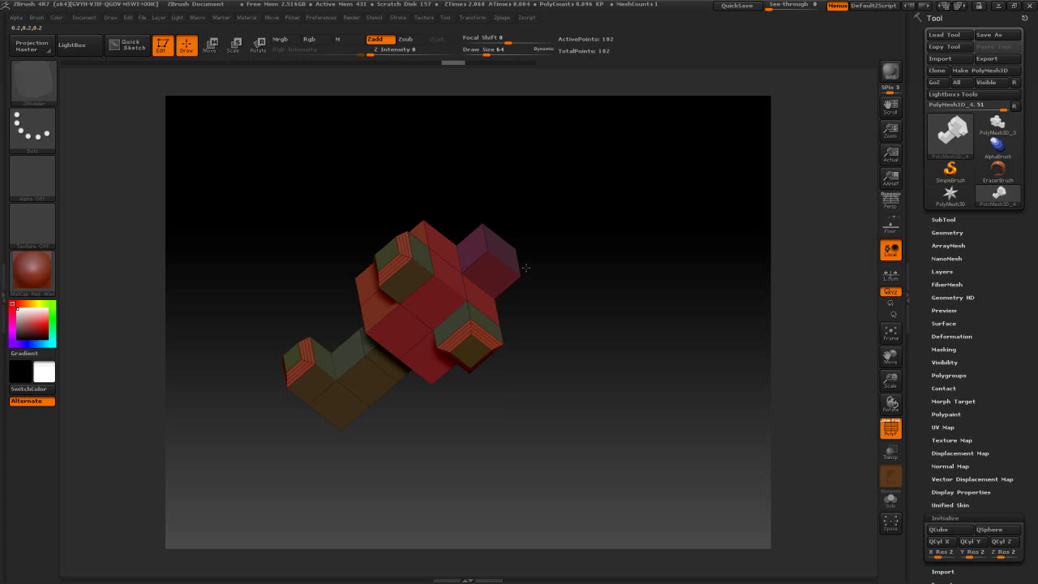
pyautogui.moveTo(521, 271); pyautogui.dragTo(521, 272)
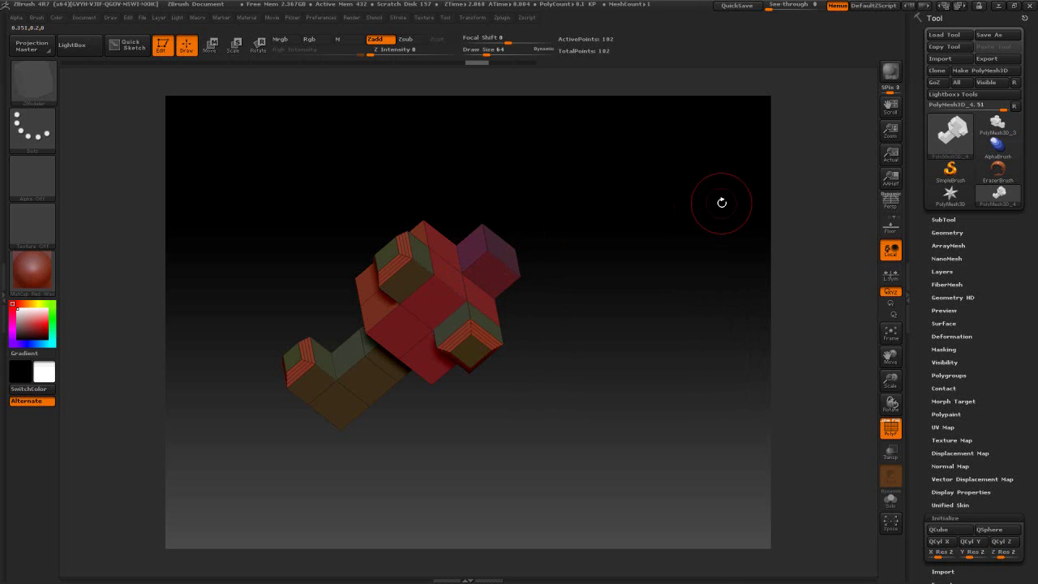
pyautogui.hotkey('ctrl', 'z')
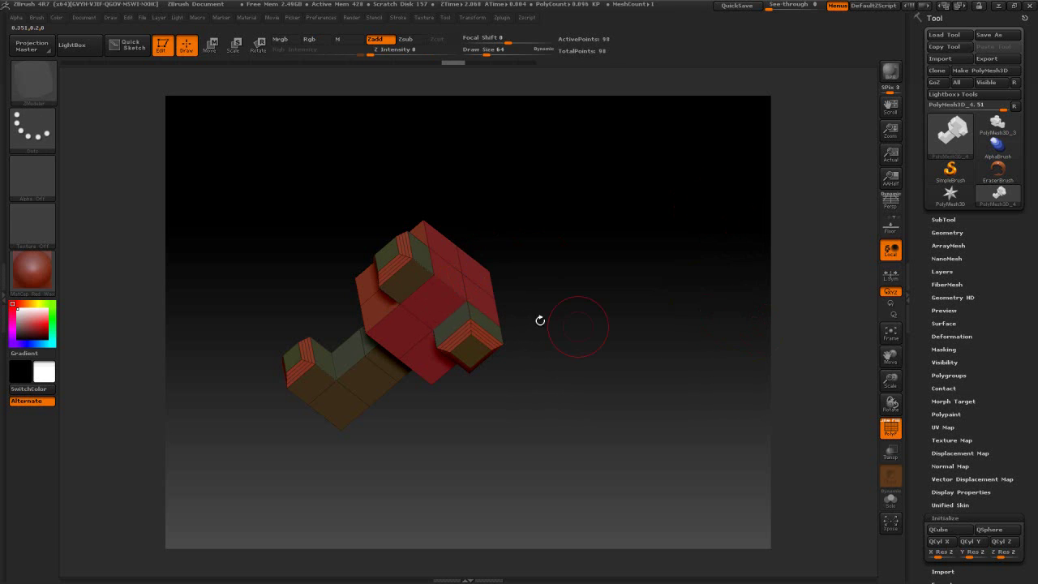
pyautogui.moveTo(478, 277); pyautogui.dragTo(510, 264)
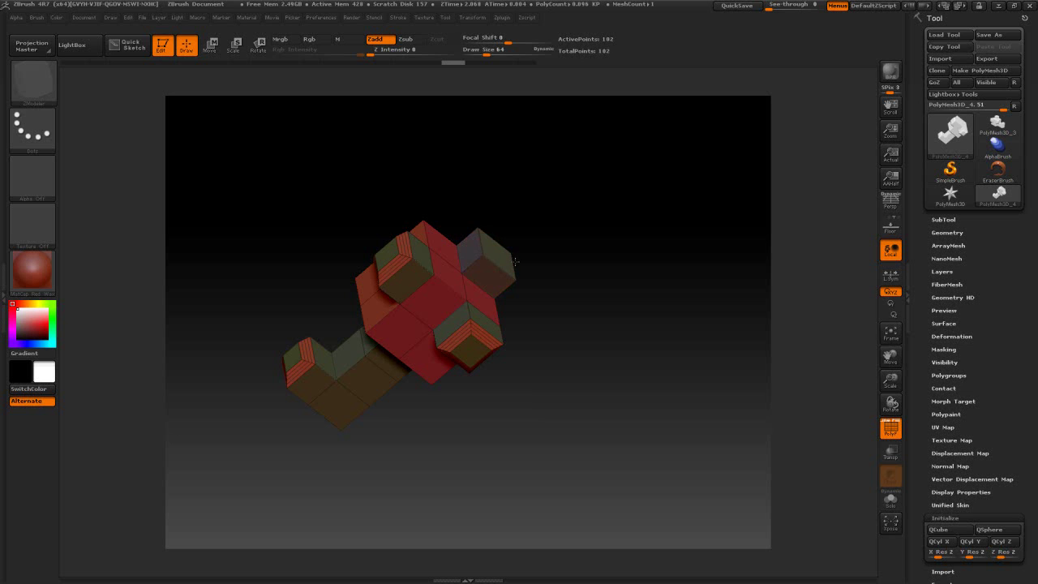
pyautogui.moveTo(515, 261); pyautogui.dragTo(519, 243)
pyautogui.moveTo(425, 305); pyautogui.dragTo(402, 385)
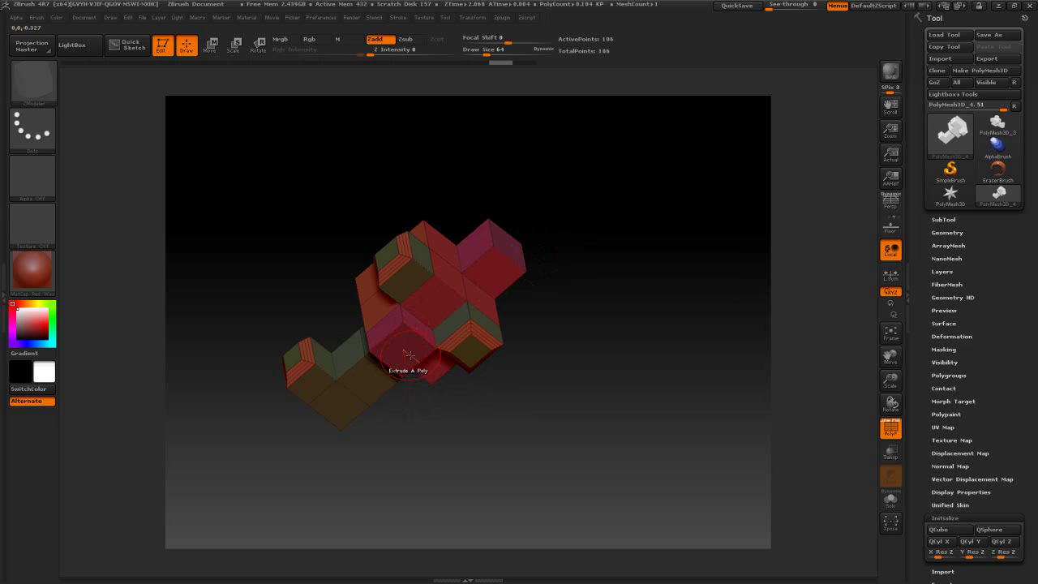
# - Bevel the end faces of both magenta blocks with the Polygroup All target and four rows
pyautogui.press('space')
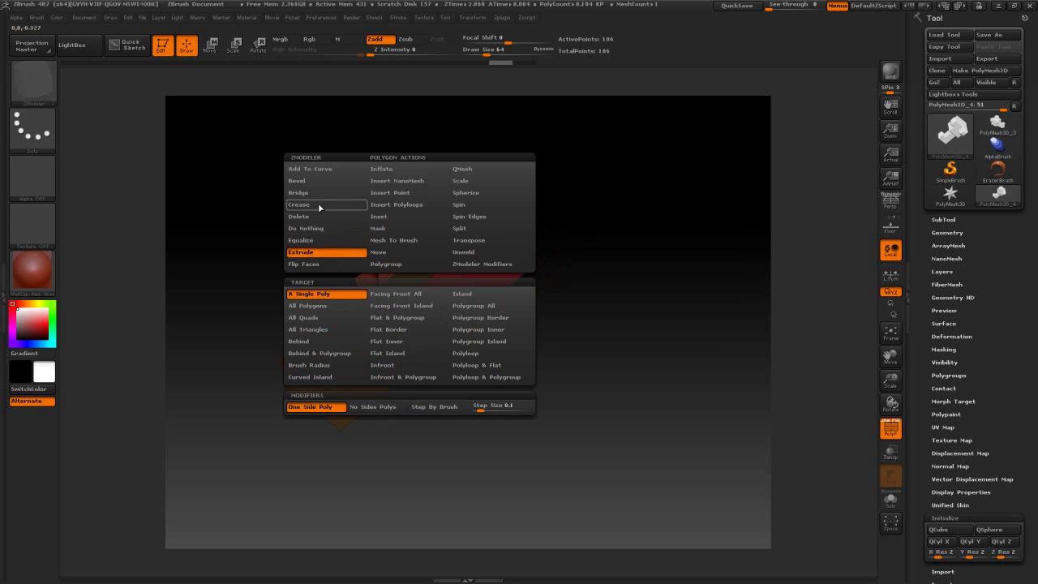
pyautogui.click(304, 183)
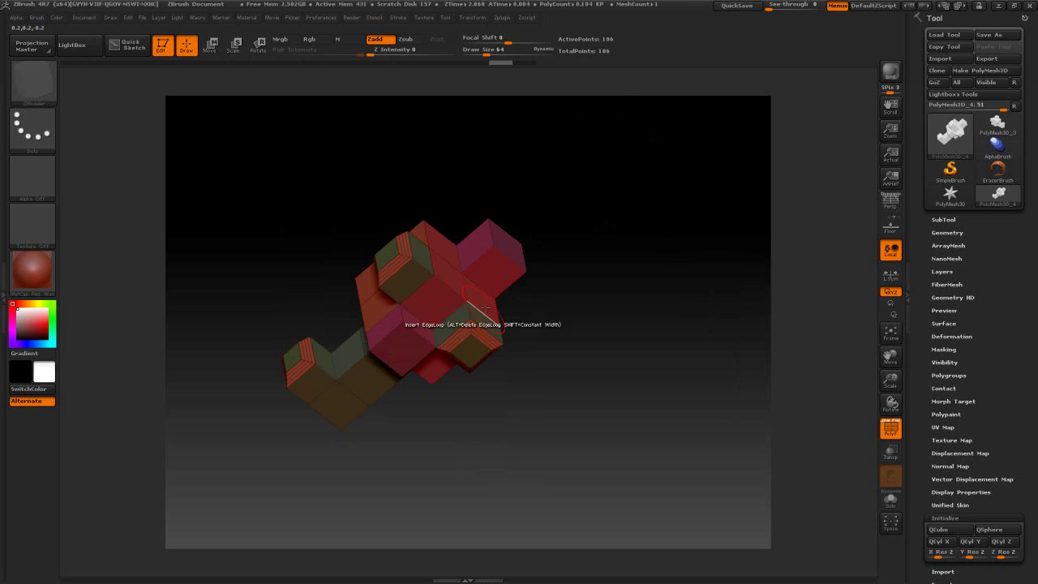
pyautogui.click(400, 346)
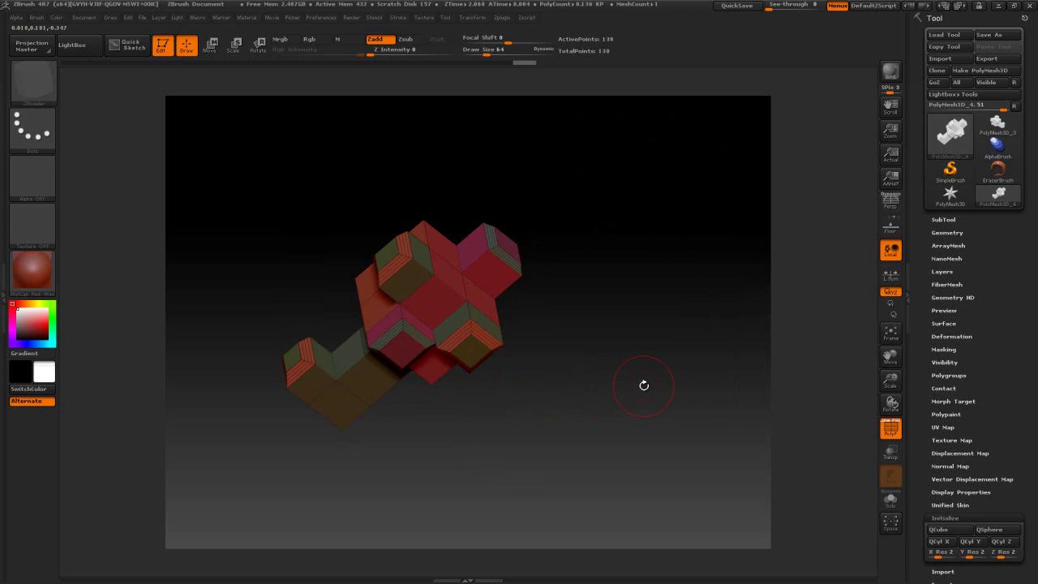
# - Turn on Dynamic Subdiv for the beveled model with QGrid 2, Chamfer enabled and Coverage at about 0.0953
pyautogui.moveTo(658, 361); pyautogui.dragTo(851, 360)
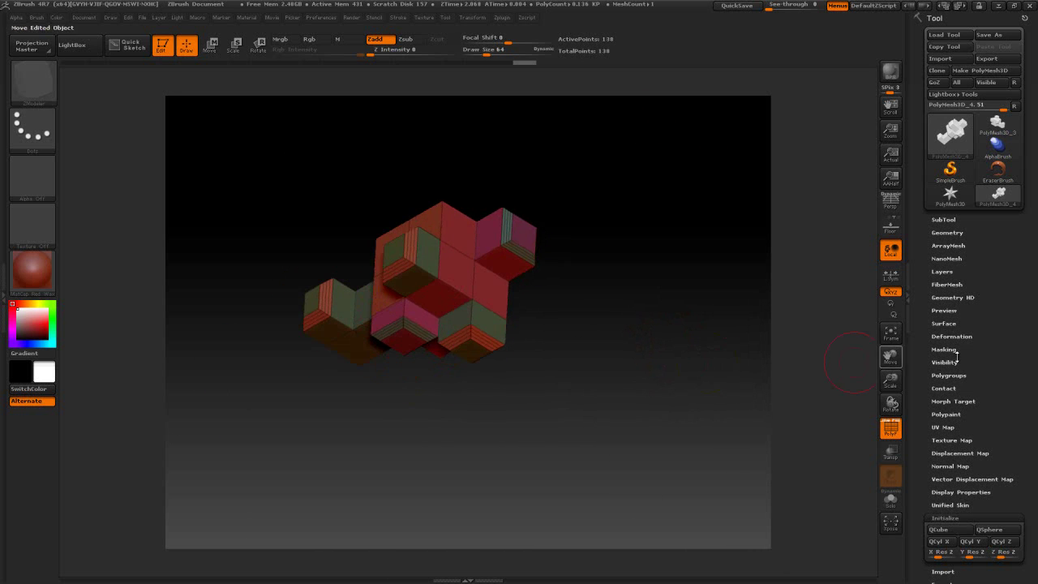
pyautogui.click(946, 233)
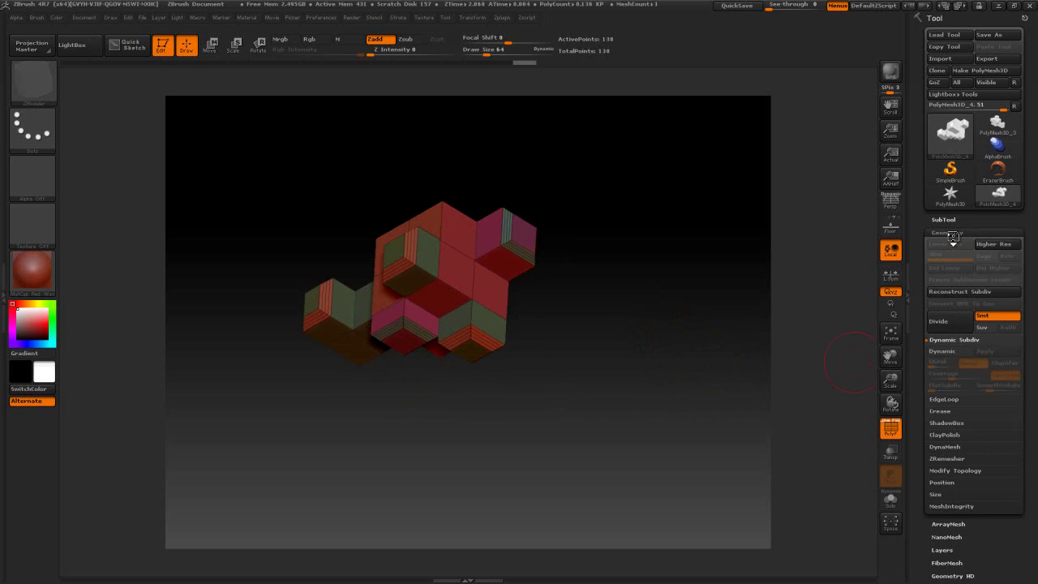
pyautogui.click(942, 352)
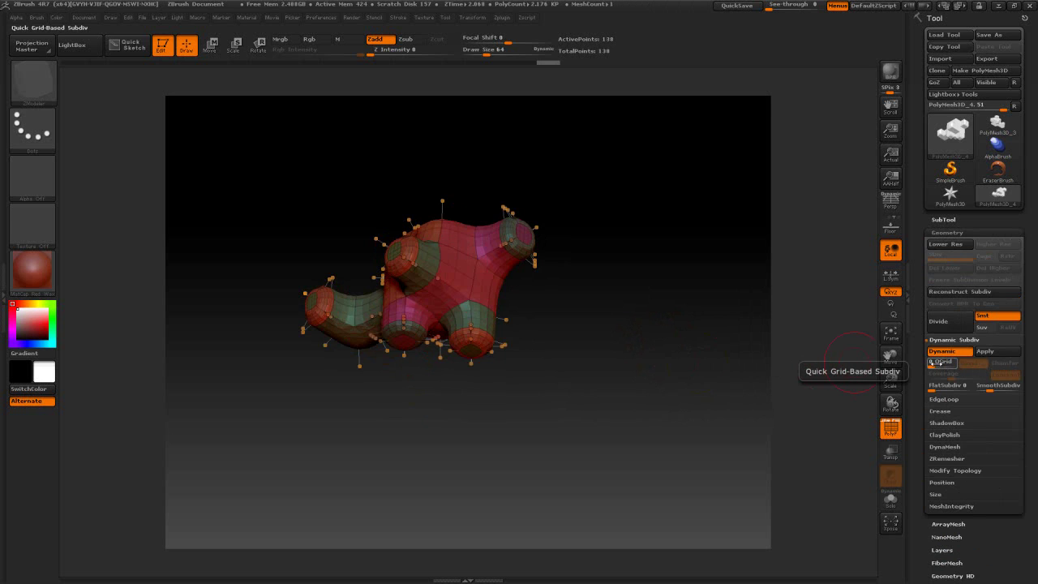
pyautogui.click(932, 363)
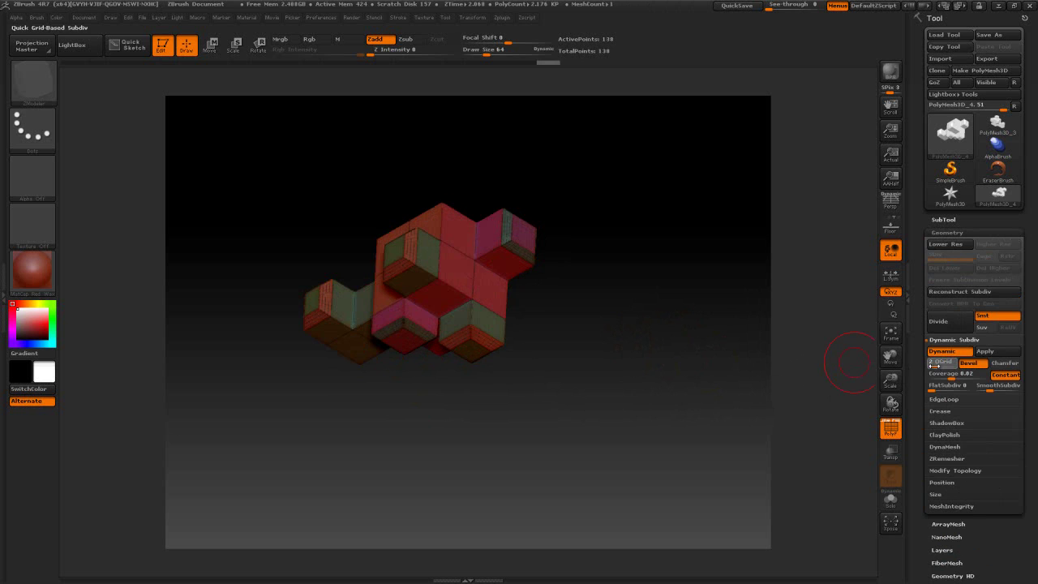
pyautogui.click(890, 428)
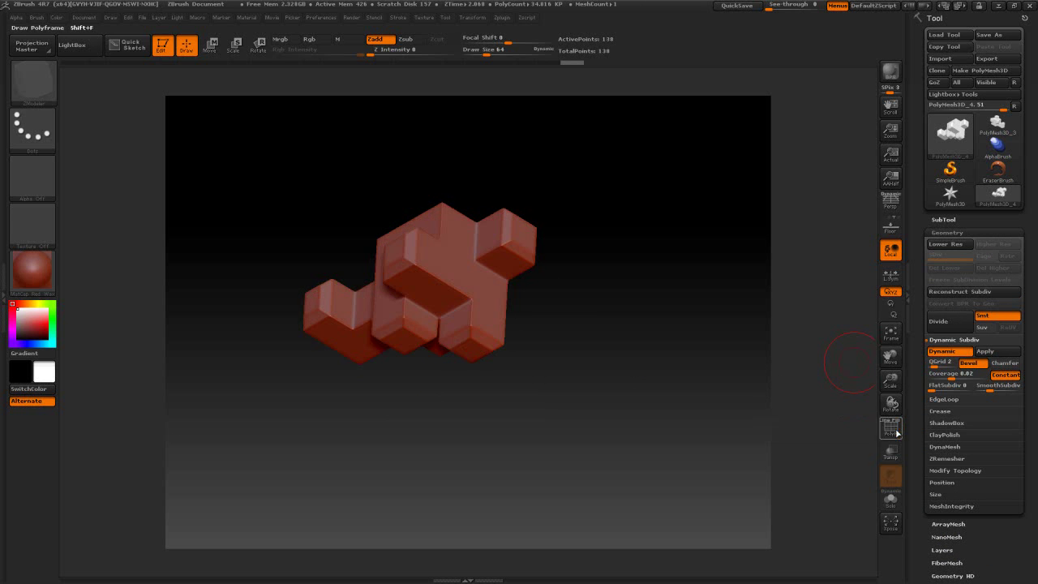
pyautogui.keyDown('alt'); pyautogui.moveTo(717, 340); pyautogui.dragTo(762, 405); pyautogui.keyUp('alt')
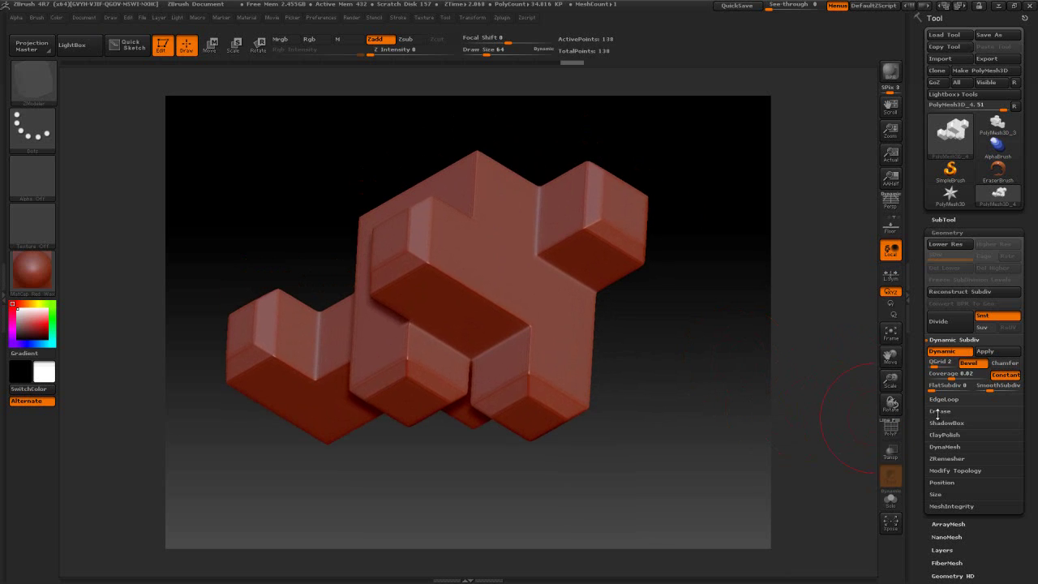
pyautogui.click(890, 428)
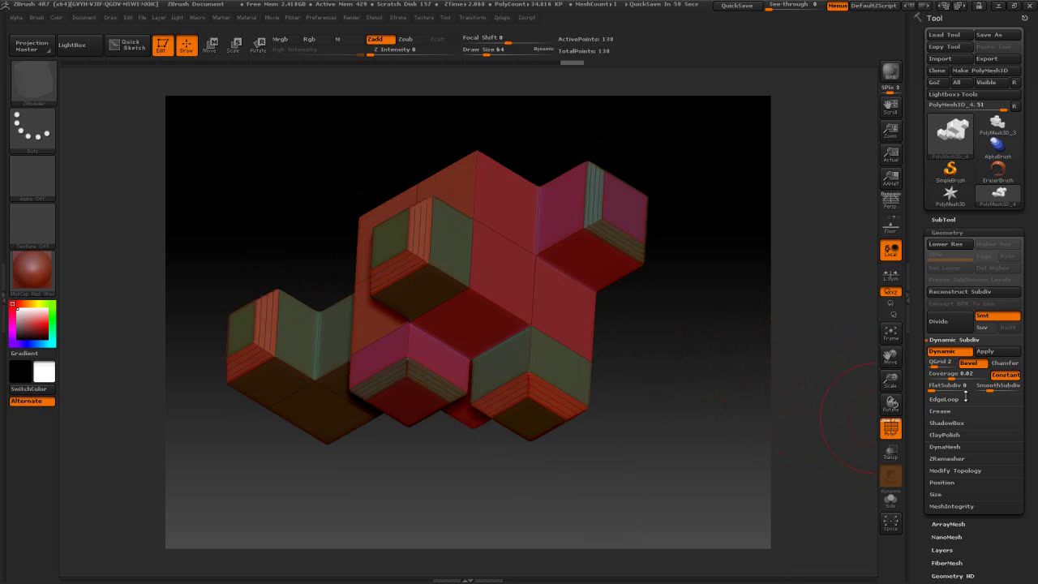
pyautogui.click(1005, 362)
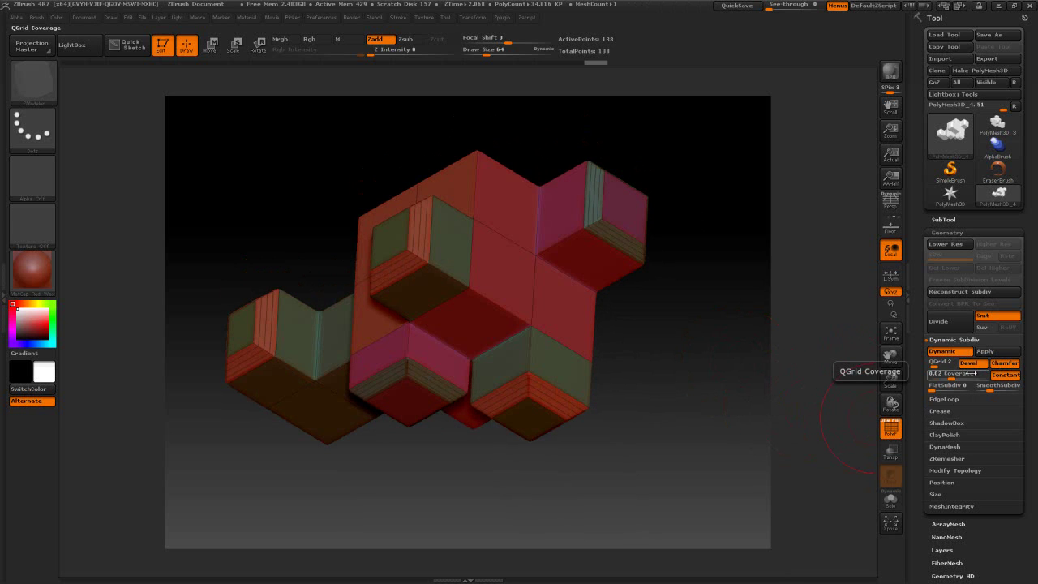
pyautogui.moveTo(957, 376); pyautogui.dragTo(960, 376)
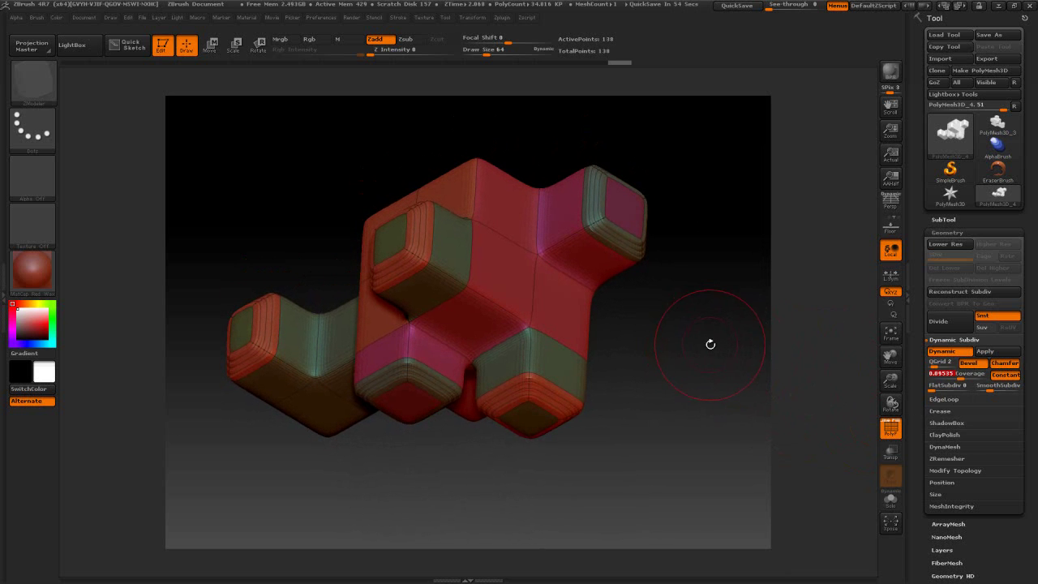
# - Extrude a single polygon of the cube's magenta side into a block, using the Extrude action with the A Single Poly target
pyautogui.moveTo(705, 359)
pyautogui.mouseDown()
pyautogui.moveTo(704, 297)
pyautogui.moveTo(702, 371)
pyautogui.moveTo(702, 300)
pyautogui.moveTo(584, 306)
pyautogui.moveTo(580, 344)
pyautogui.mouseUp()
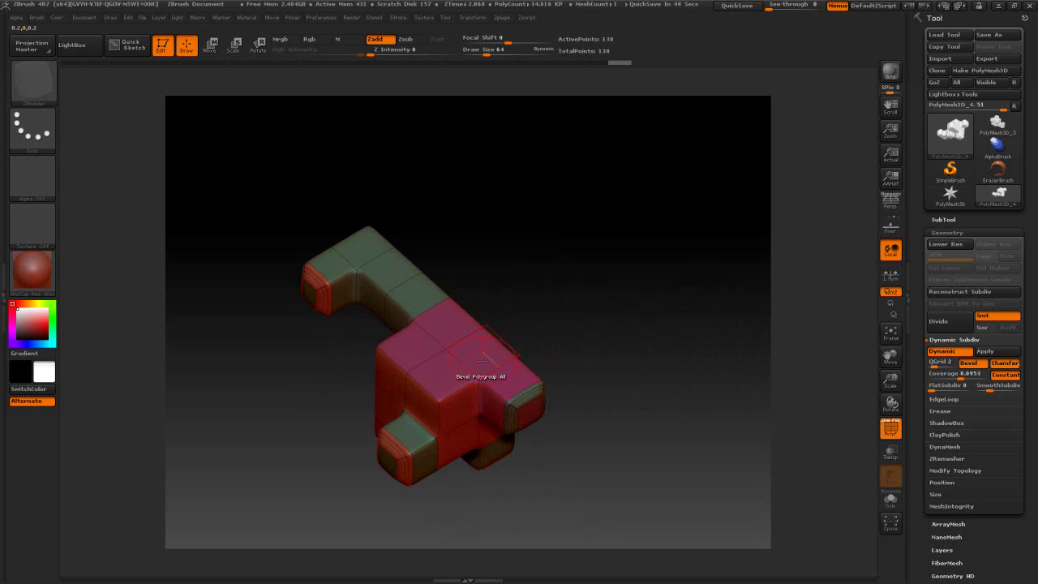
pyautogui.press('space')
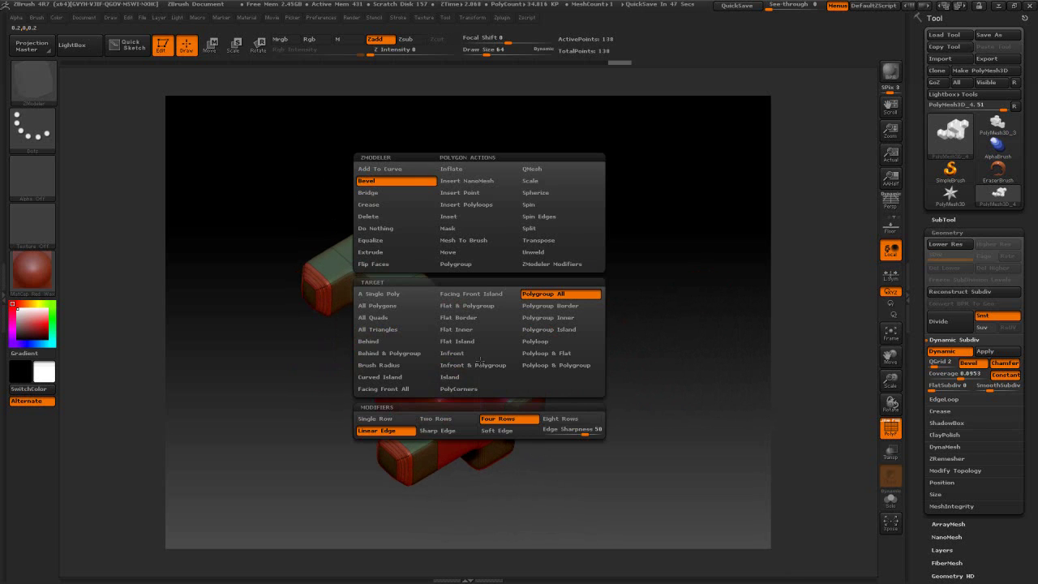
pyautogui.click(377, 255)
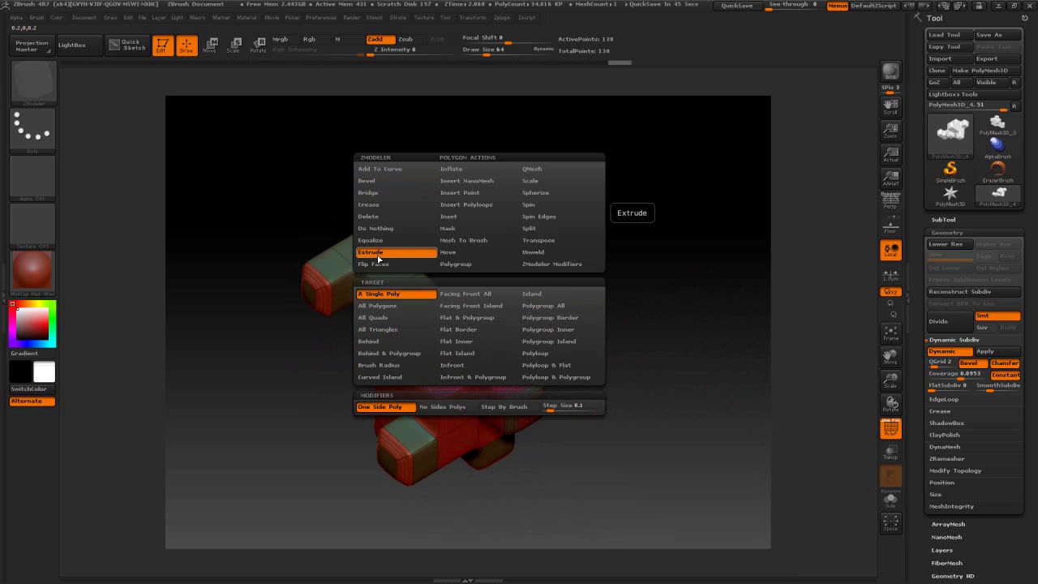
pyautogui.click(375, 294)
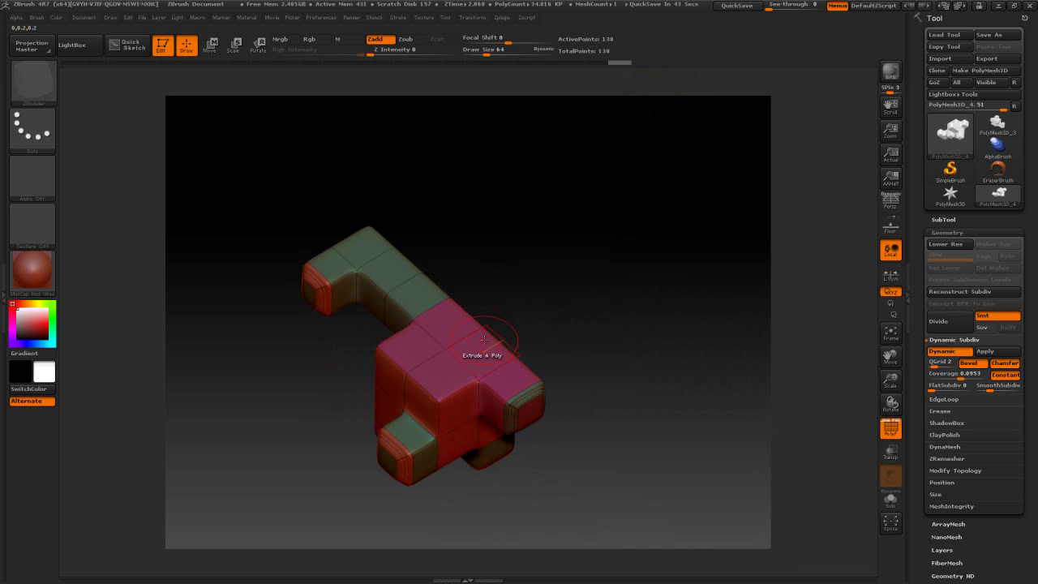
pyautogui.moveTo(478, 346); pyautogui.dragTo(499, 326)
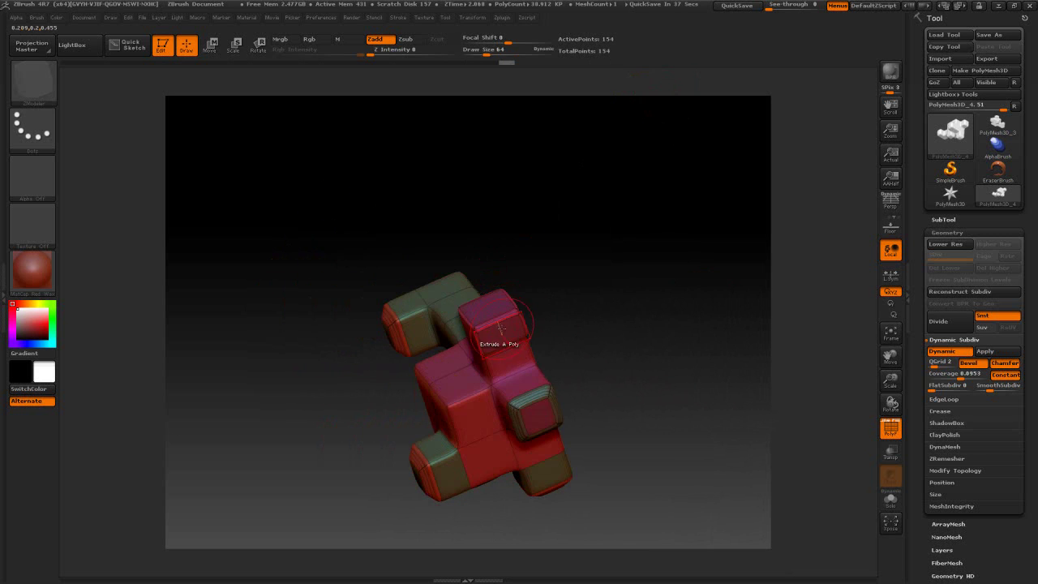
# - Try a further extrusion on the end block of the new arm, and undo the last extrusions
pyautogui.moveTo(594, 297); pyautogui.dragTo(653, 273)
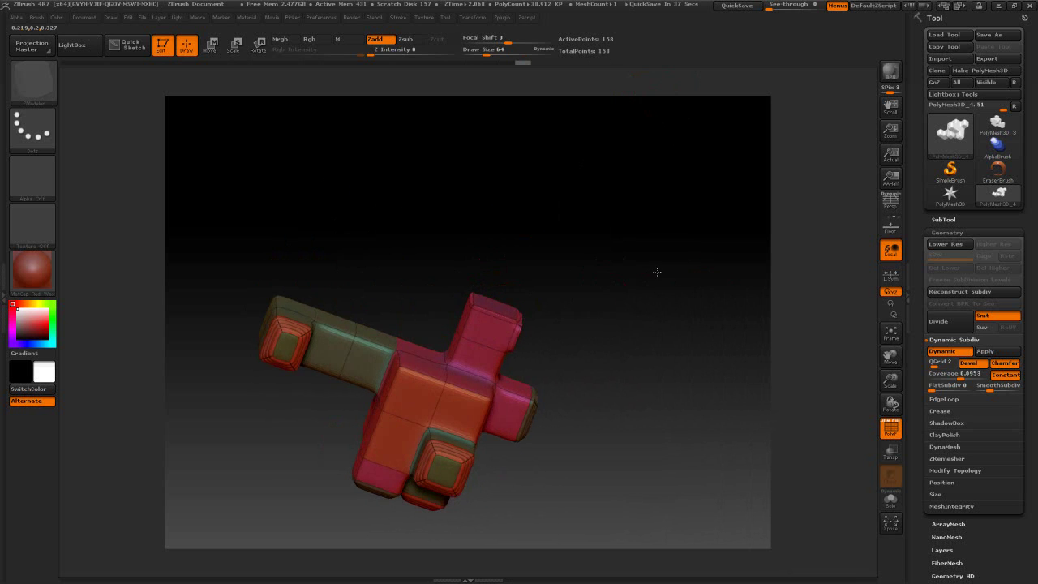
pyautogui.press('ctrl')
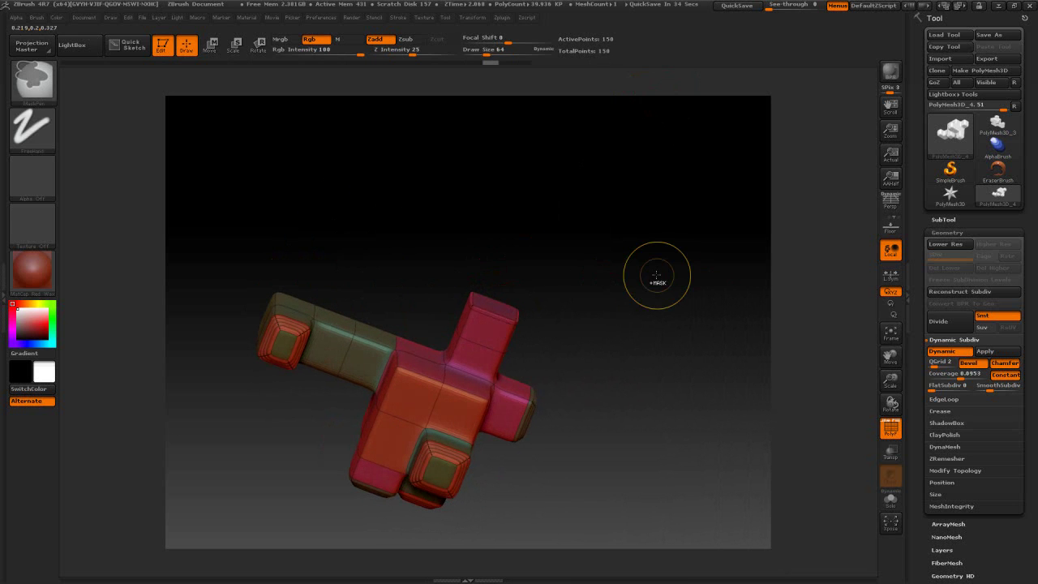
pyautogui.hotkey('ctrl', 'z')
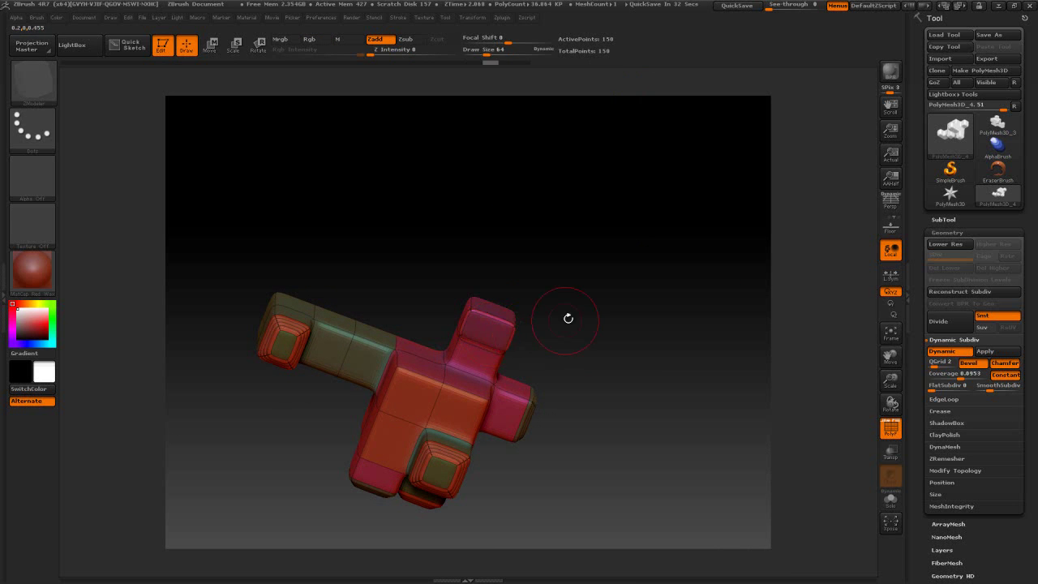
# - Try extruding a polygon on the long green arm and raising Dynamic Subdiv Coverage to about 0.237, and undo both
pyautogui.moveTo(567, 317); pyautogui.dragTo(567, 357)
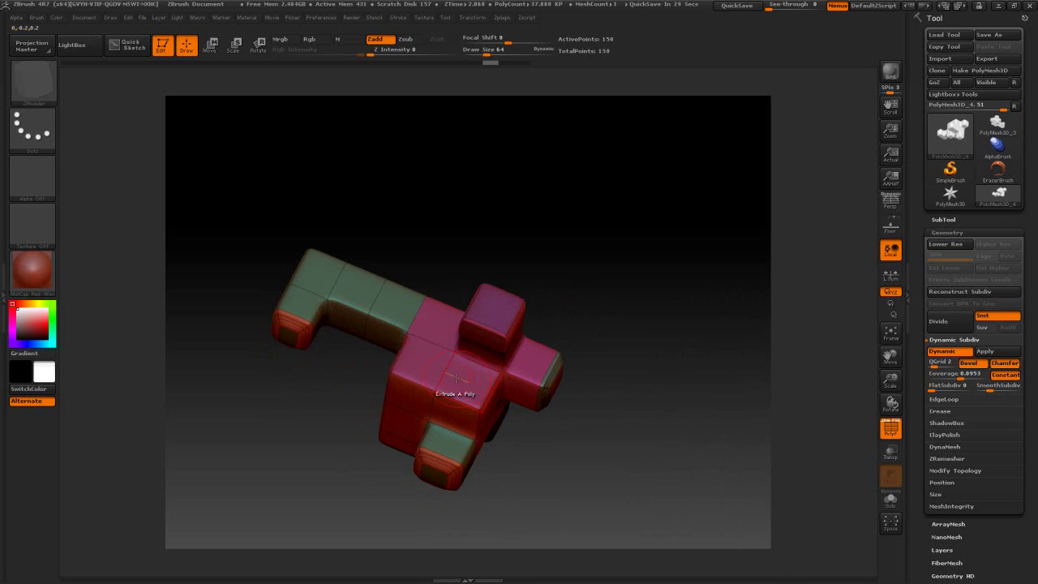
pyautogui.moveTo(357, 302); pyautogui.dragTo(362, 296)
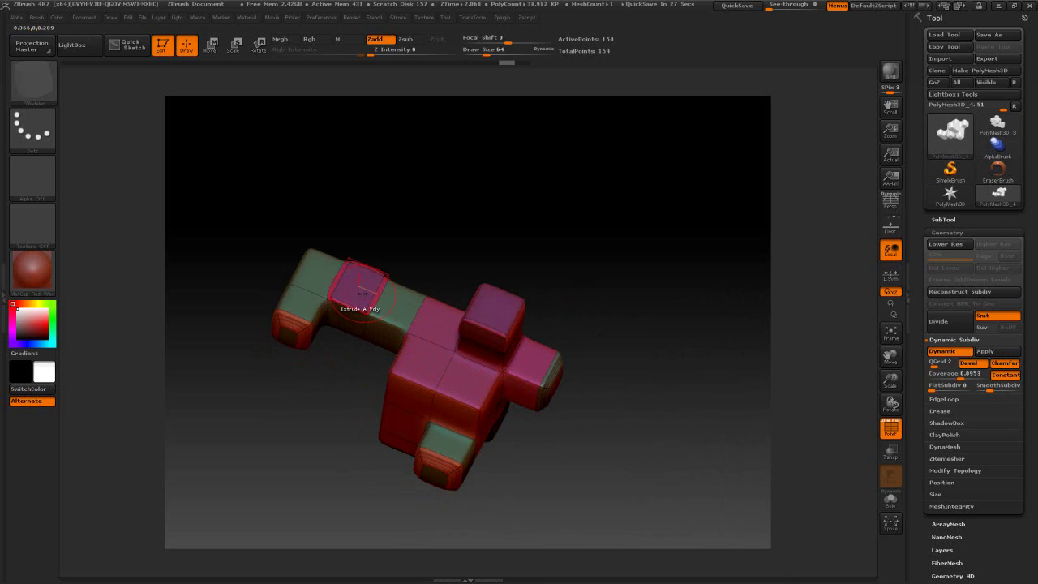
pyautogui.moveTo(717, 307)
pyautogui.mouseDown()
pyautogui.moveTo(728, 239)
pyautogui.moveTo(711, 317)
pyautogui.mouseUp()
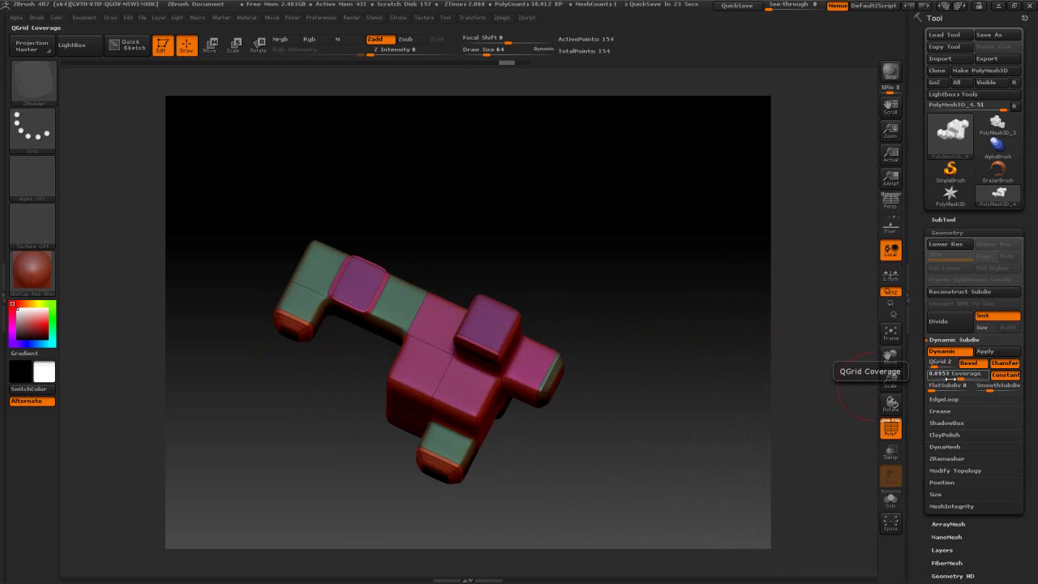
pyautogui.moveTo(948, 377); pyautogui.dragTo(968, 379)
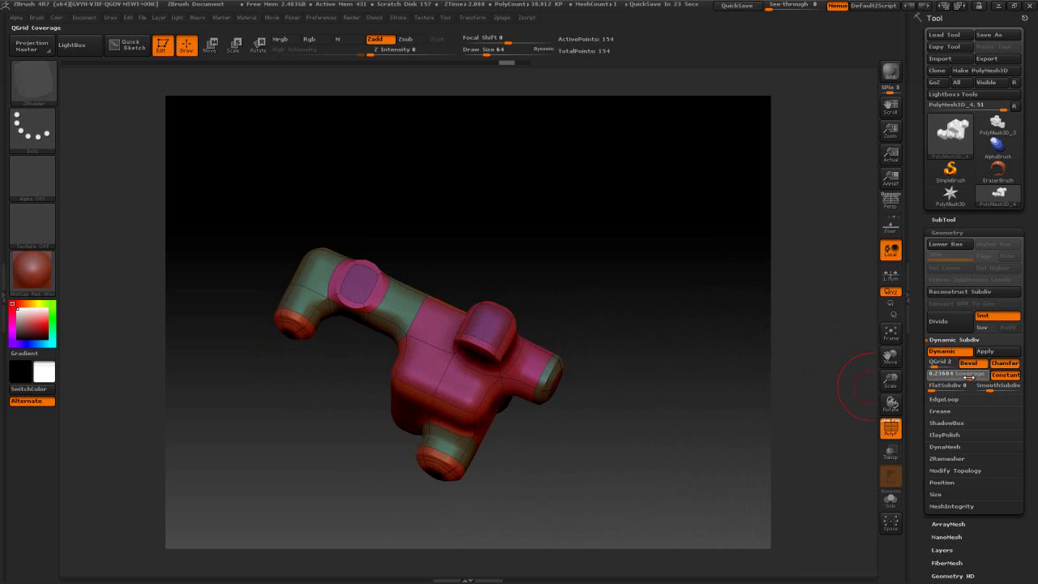
pyautogui.moveTo(699, 394); pyautogui.dragTo(713, 326)
pyautogui.press('ctrl')
pyautogui.hotkey('ctrl', 'z')
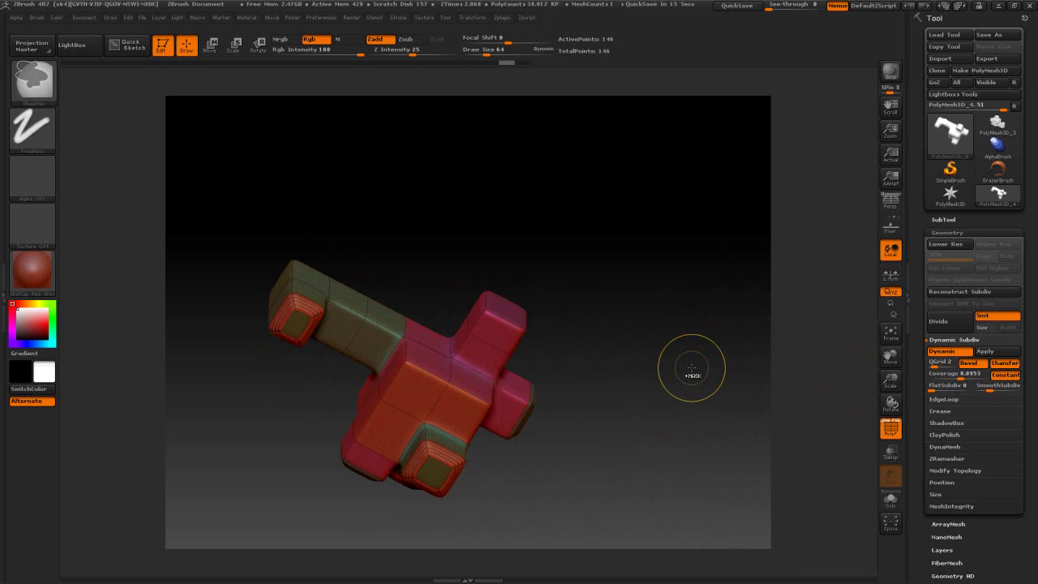
# - Lengthen the magenta arm, and extrude its end polygons upward and sideways into new blocks with Extrude A Poly
pyautogui.moveTo(463, 360); pyautogui.dragTo(542, 267)
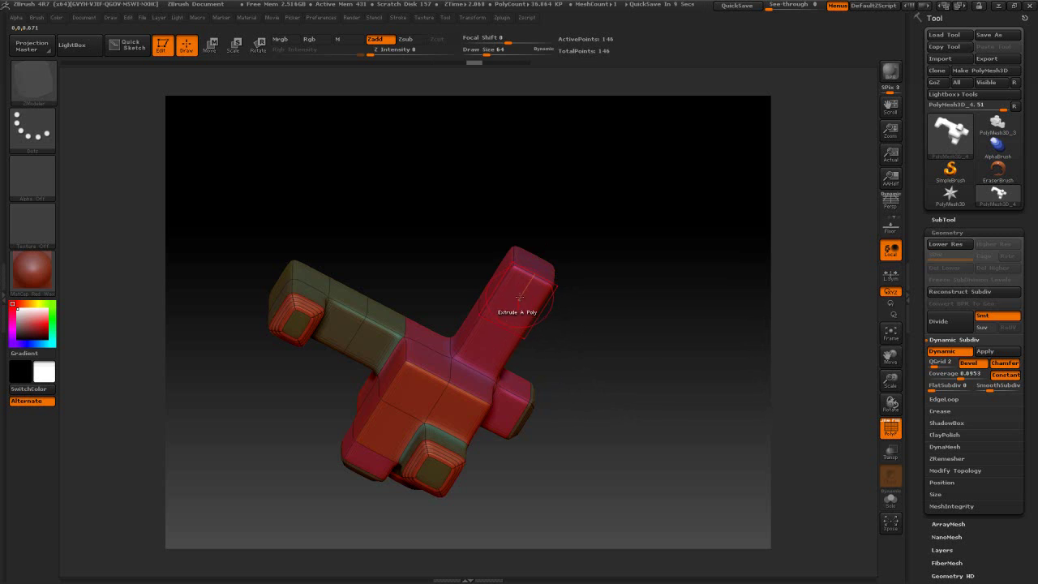
pyautogui.moveTo(618, 328); pyautogui.dragTo(627, 240)
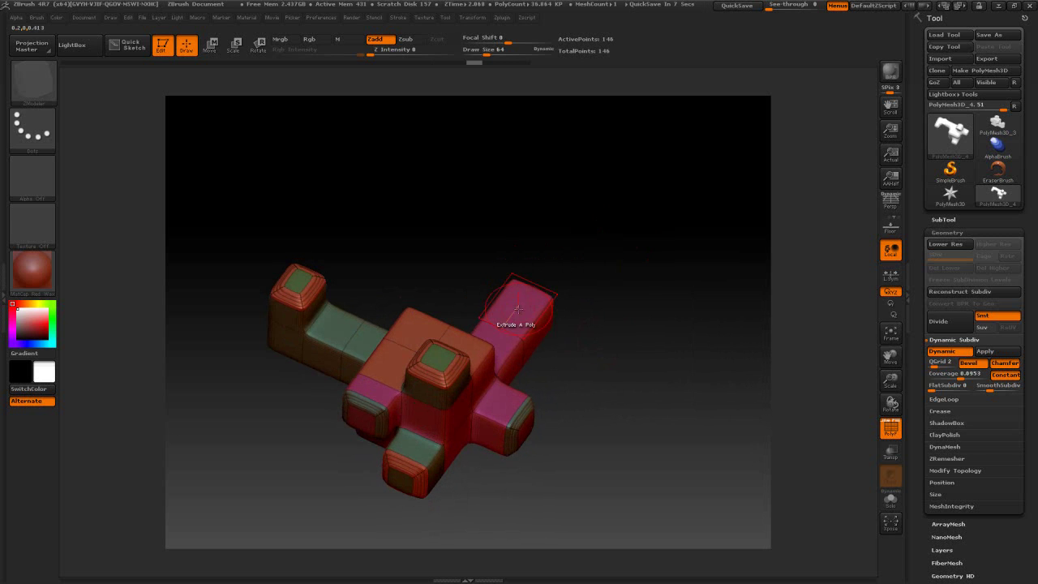
pyautogui.moveTo(498, 324); pyautogui.dragTo(523, 198)
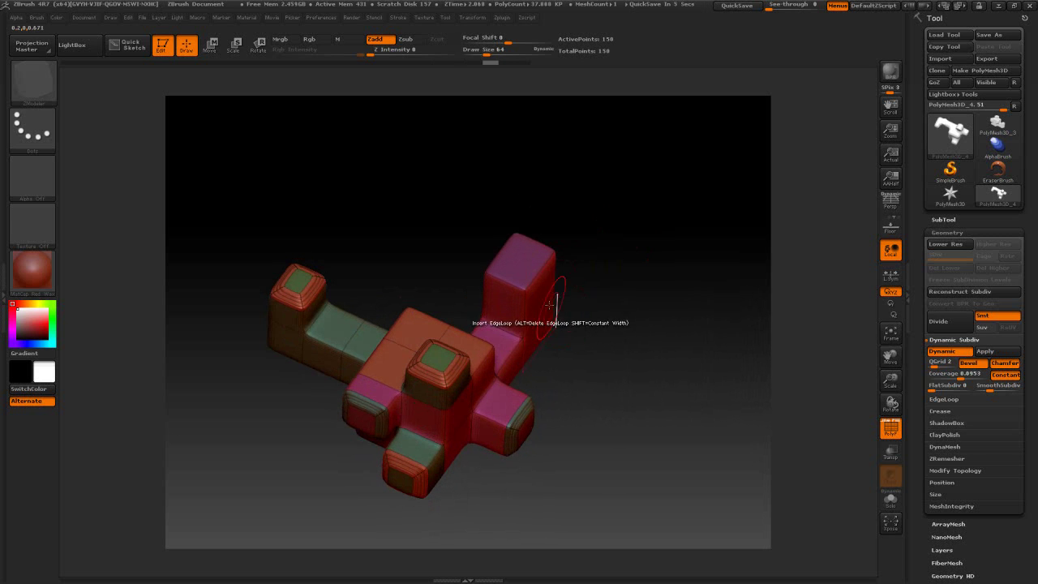
pyautogui.moveTo(542, 298); pyautogui.dragTo(682, 385)
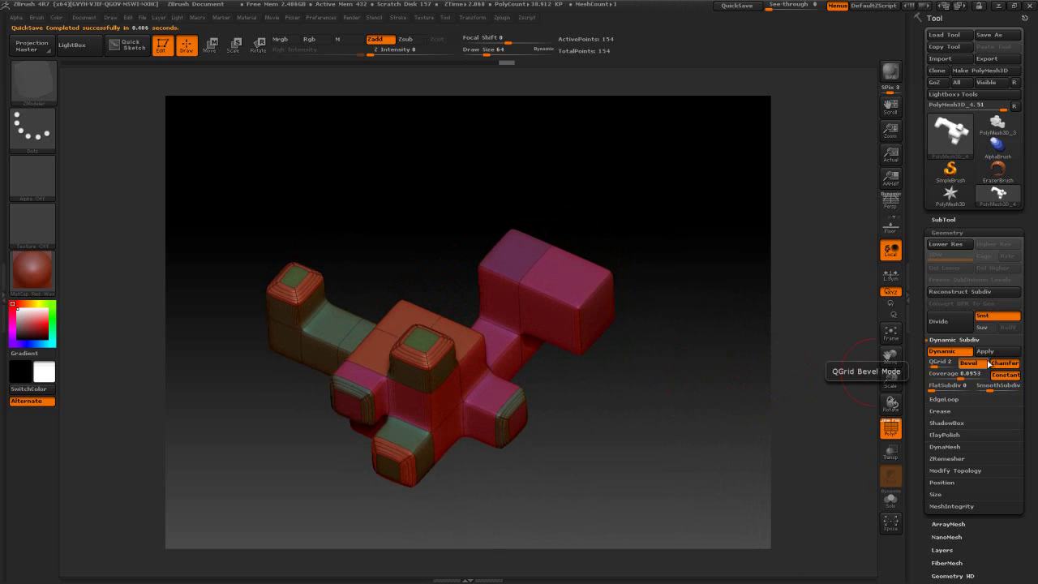
# - Apply Dynamic Subdiv to the mesh with SmoothSubdiv 4, and compare its lowest and higher subdivision levels
pyautogui.click(999, 387)
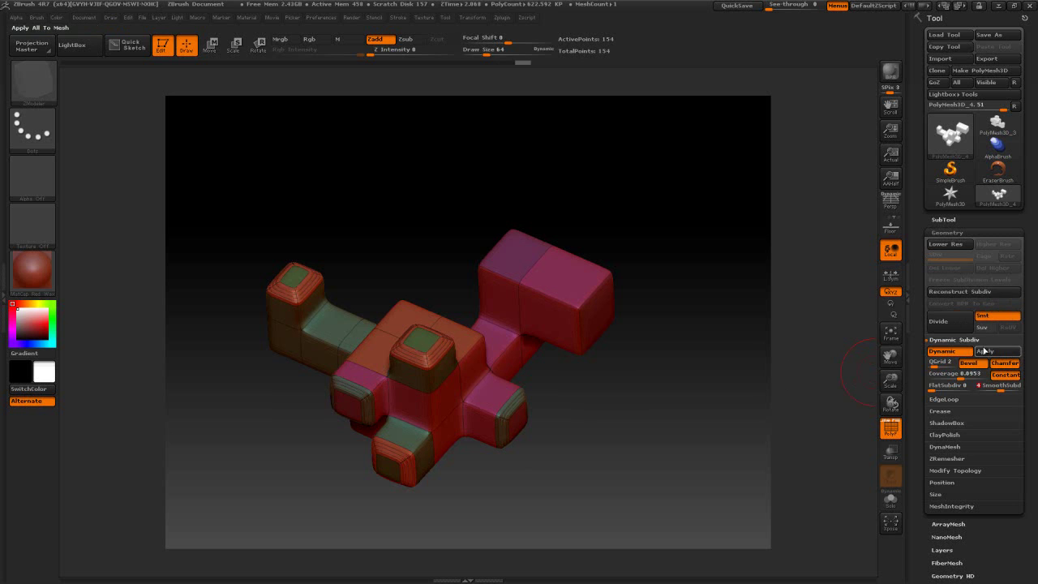
pyautogui.click(984, 351)
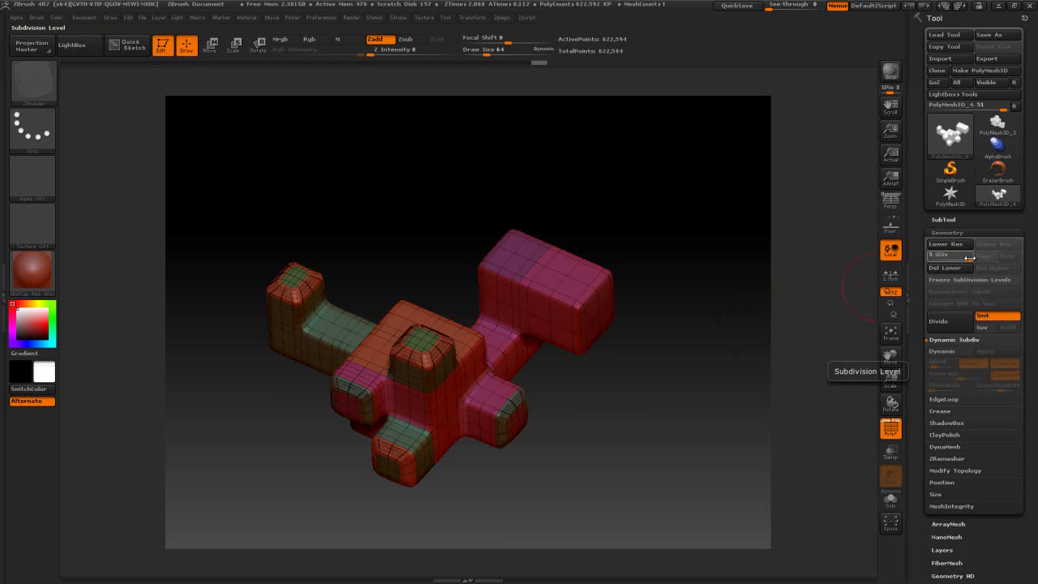
pyautogui.click(930, 256)
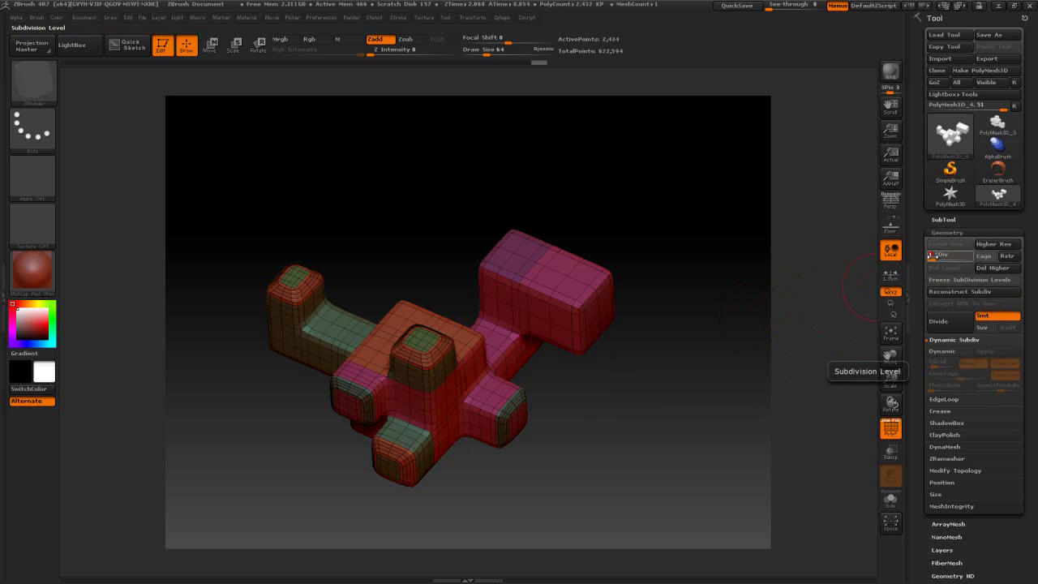
pyautogui.moveTo(930, 258); pyautogui.dragTo(976, 259)
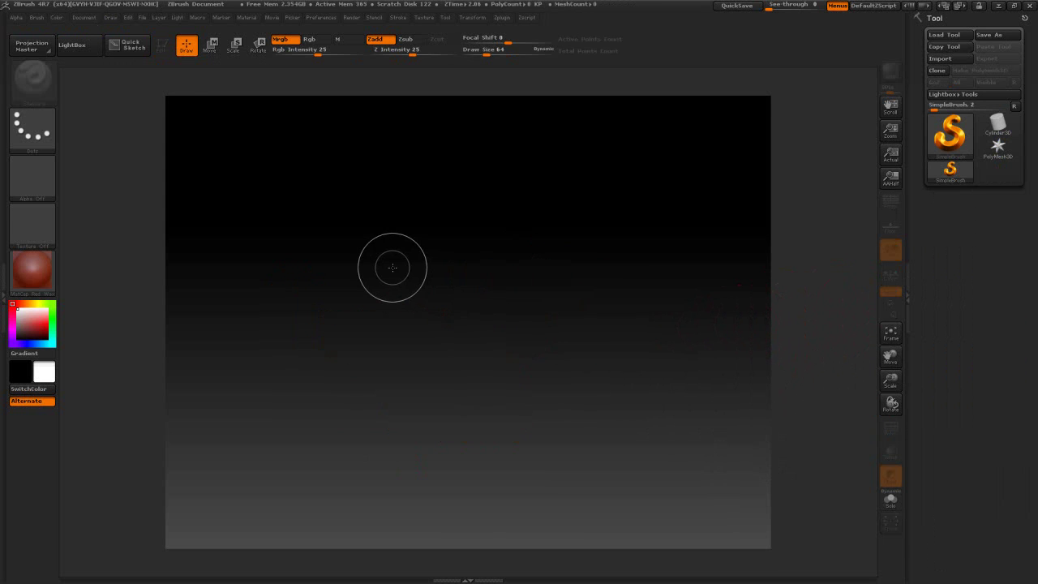
# - Load the QCubeBevel.ZPR project from LightBox without saving the current project
pyautogui.click(89, 48)
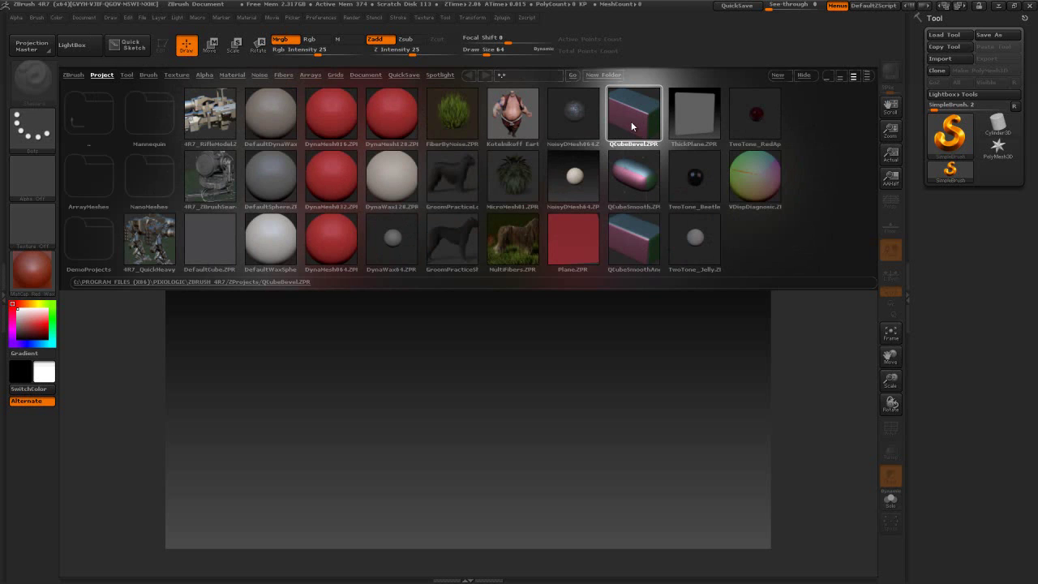
pyautogui.doubleClick(631, 124)
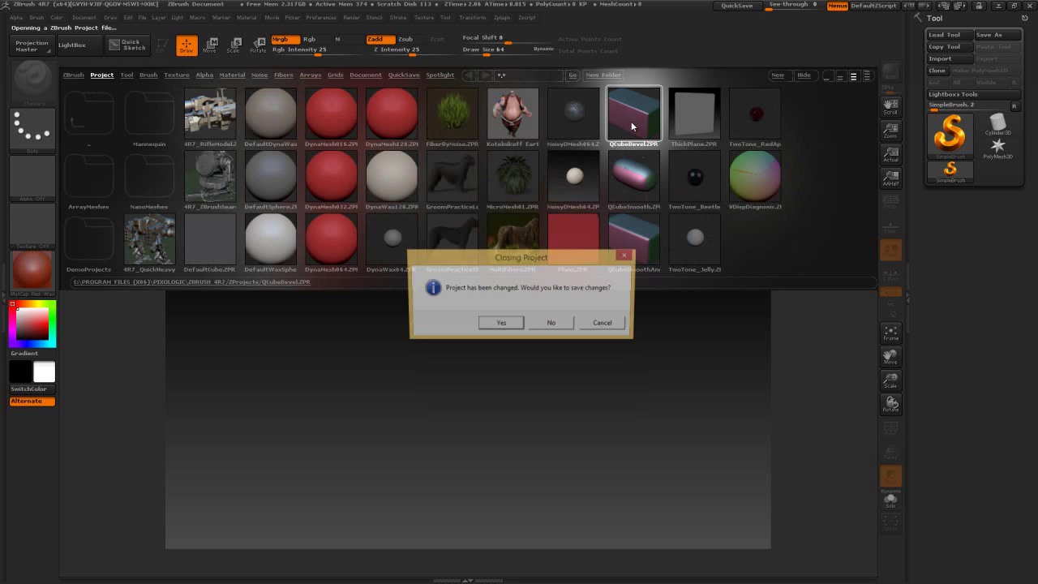
pyautogui.click(552, 325)
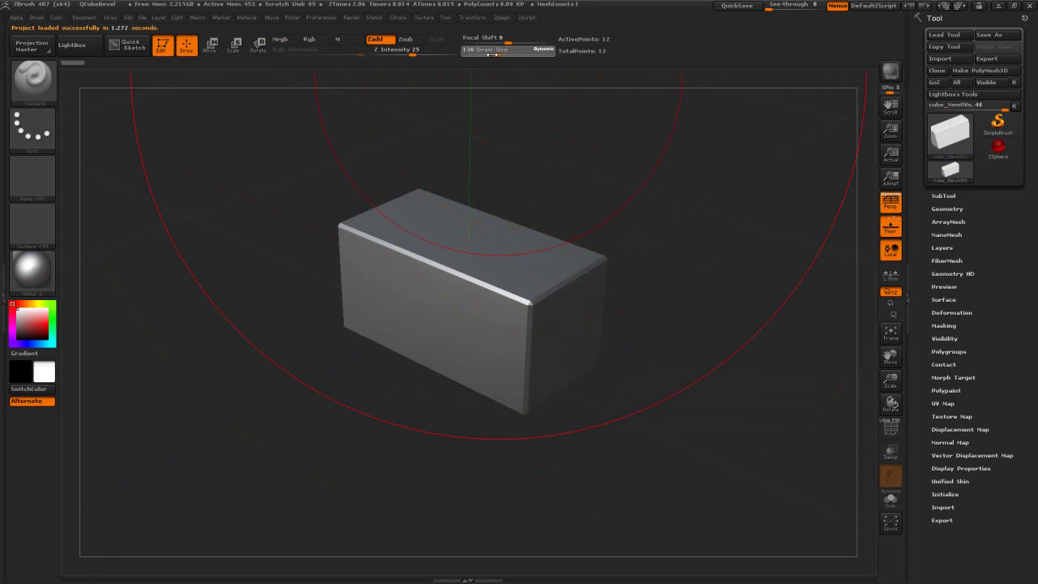
# - Set Draw Size to 17, show the polyframe on the beveled cube, and choose the ZModeler brush
pyautogui.moveTo(487, 54); pyautogui.dragTo(475, 54)
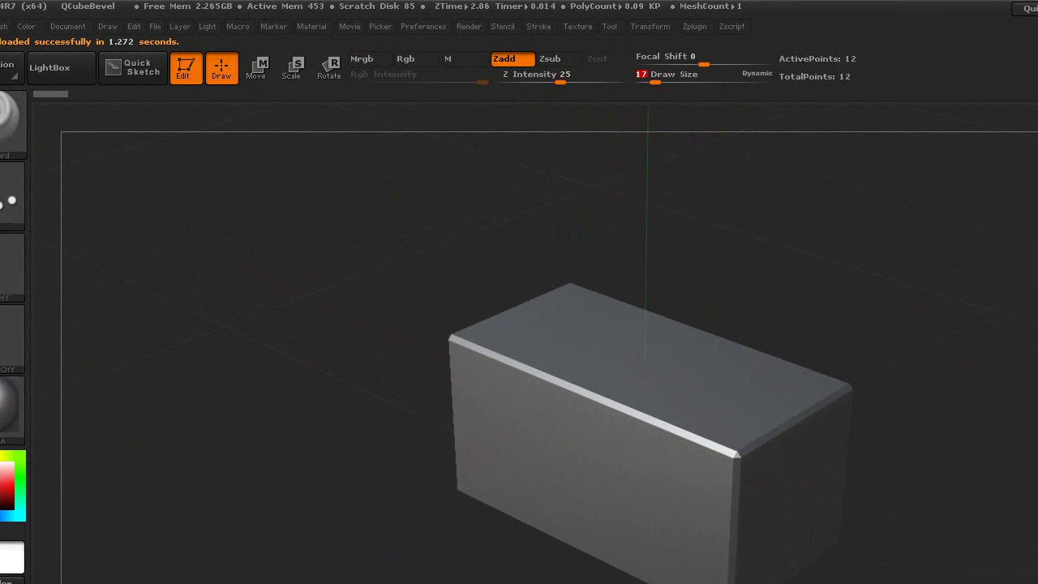
pyautogui.hotkey('shift', 'f')
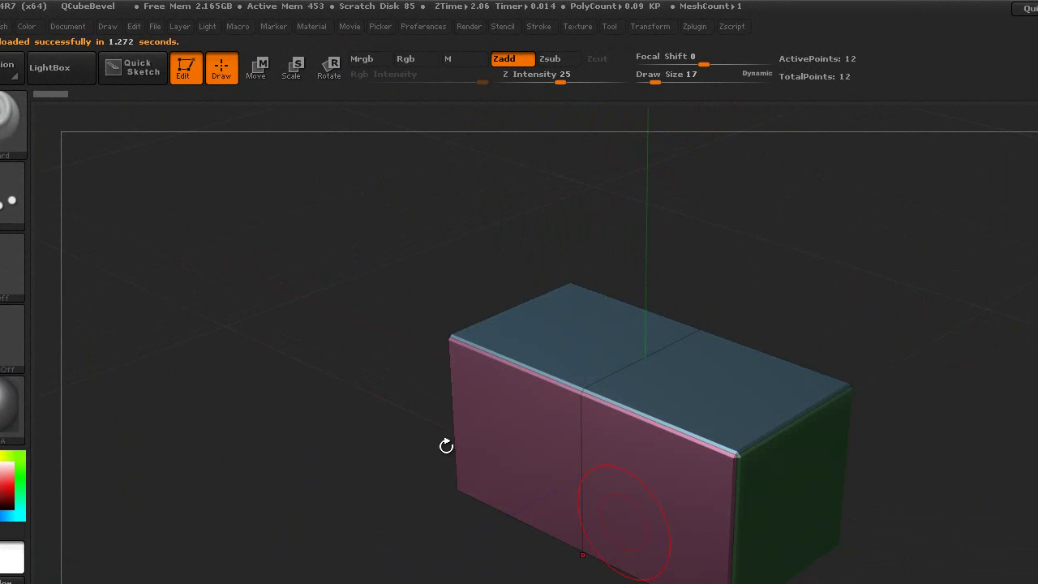
pyautogui.click(8, 132)
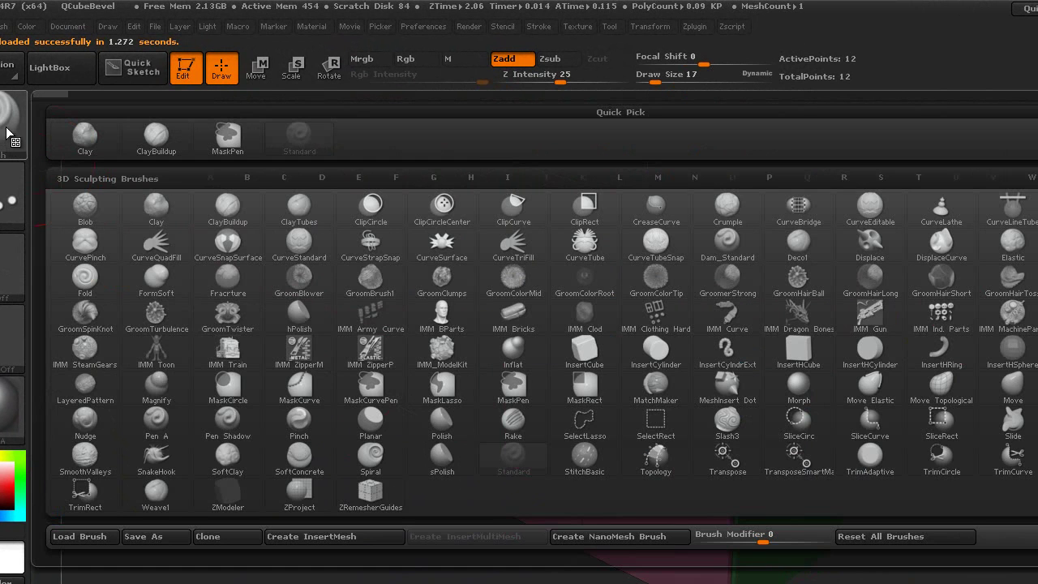
pyautogui.click(228, 490)
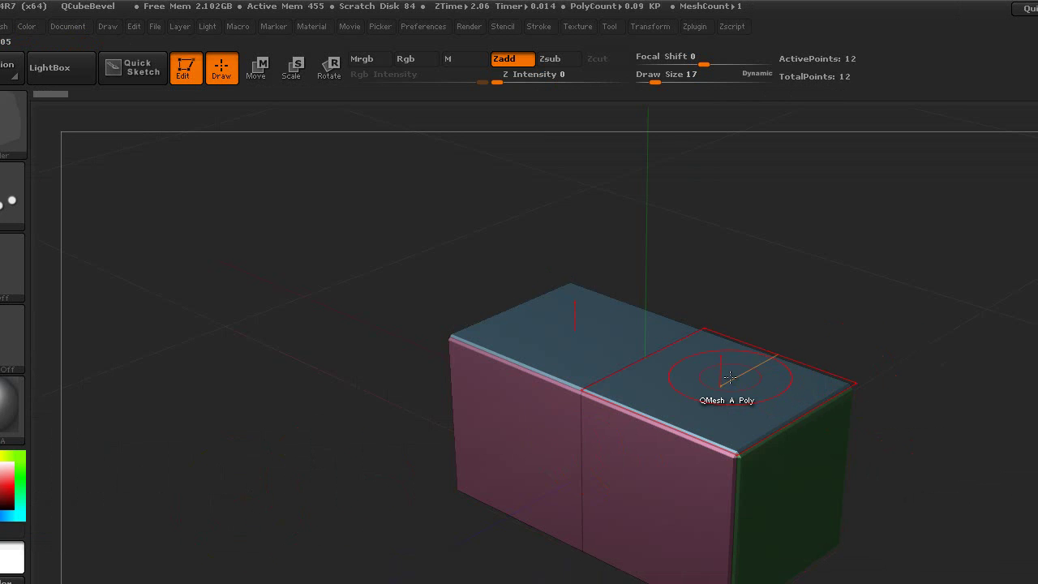
# - Extend the beveled box with QMesh A Poly into a wider block with a raised row at its front end
pyautogui.moveTo(728, 377); pyautogui.dragTo(703, 245)
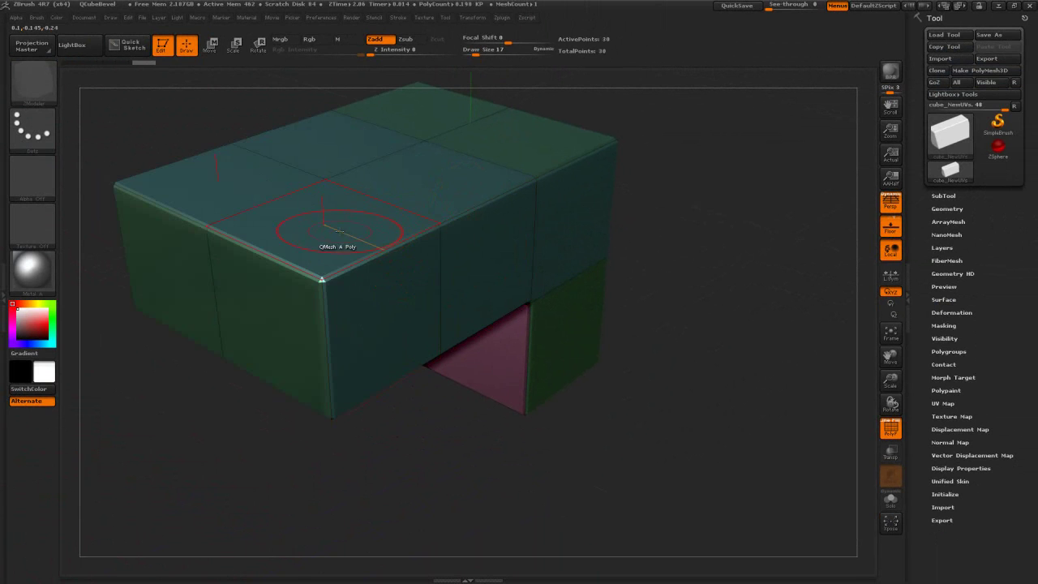
pyautogui.moveTo(325, 235); pyautogui.dragTo(544, 290)
pyautogui.moveTo(717, 319)
pyautogui.mouseDown()
pyautogui.moveTo(665, 224)
pyautogui.moveTo(722, 273)
pyautogui.mouseUp()
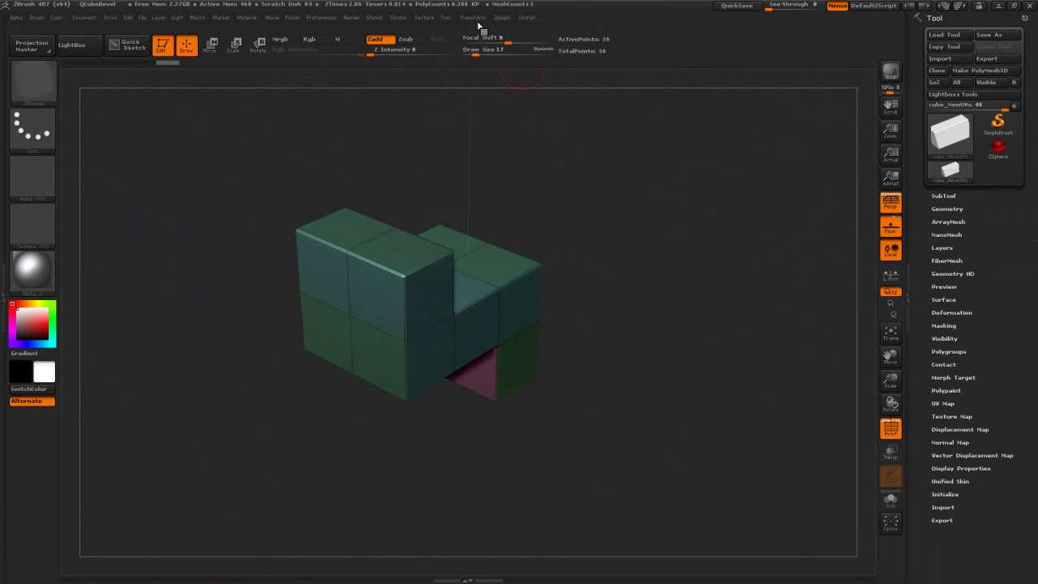
# - Turn off symmetry, and extrude one top polygon with QMesh into a column carrying a long horizontal arm
pyautogui.click(476, 22)
pyautogui.click(519, 275)
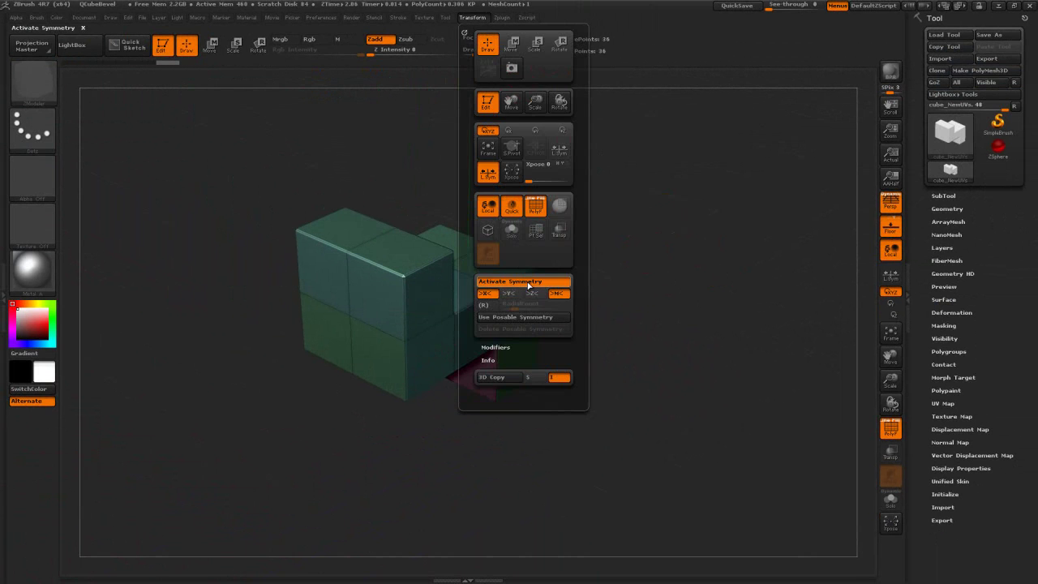
pyautogui.moveTo(746, 189); pyautogui.dragTo(528, 245)
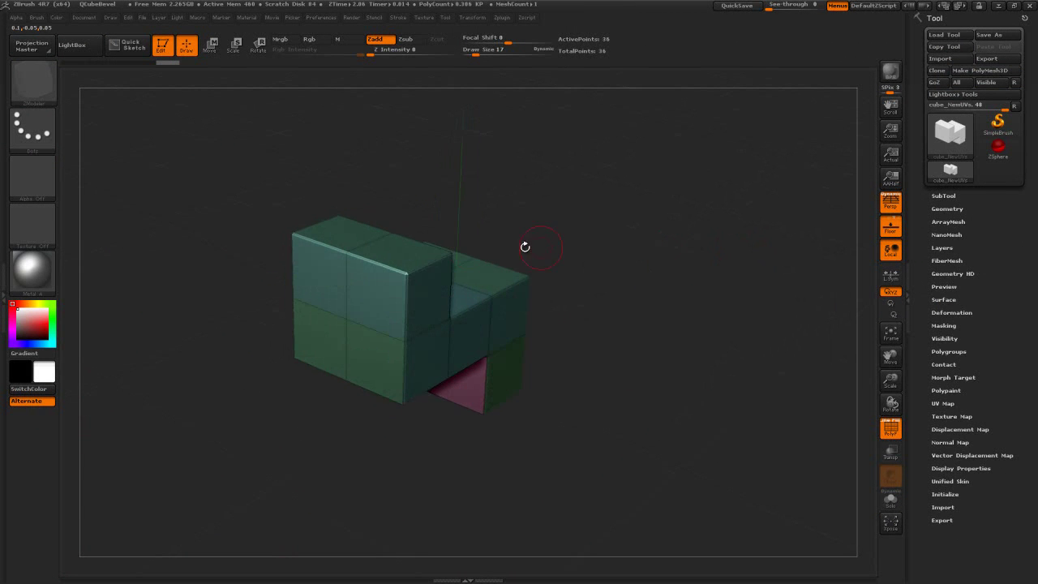
pyautogui.moveTo(410, 245); pyautogui.dragTo(616, 195)
pyautogui.moveTo(697, 268); pyautogui.dragTo(862, 429)
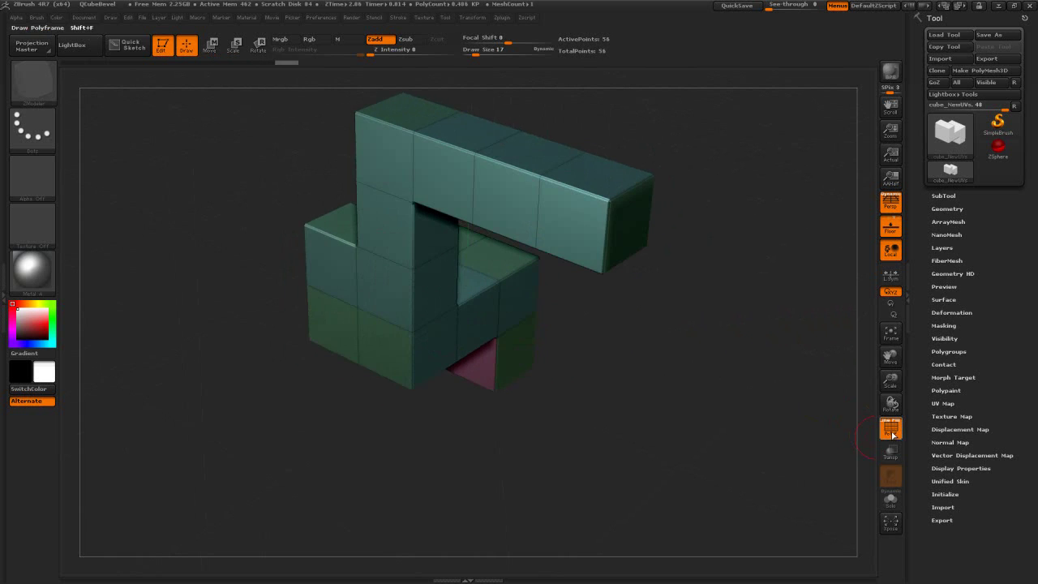
# - Hide the polyframe to inspect the beveled edges of the model, and show it again
pyautogui.click(890, 430)
pyautogui.moveTo(706, 370); pyautogui.dragTo(864, 336)
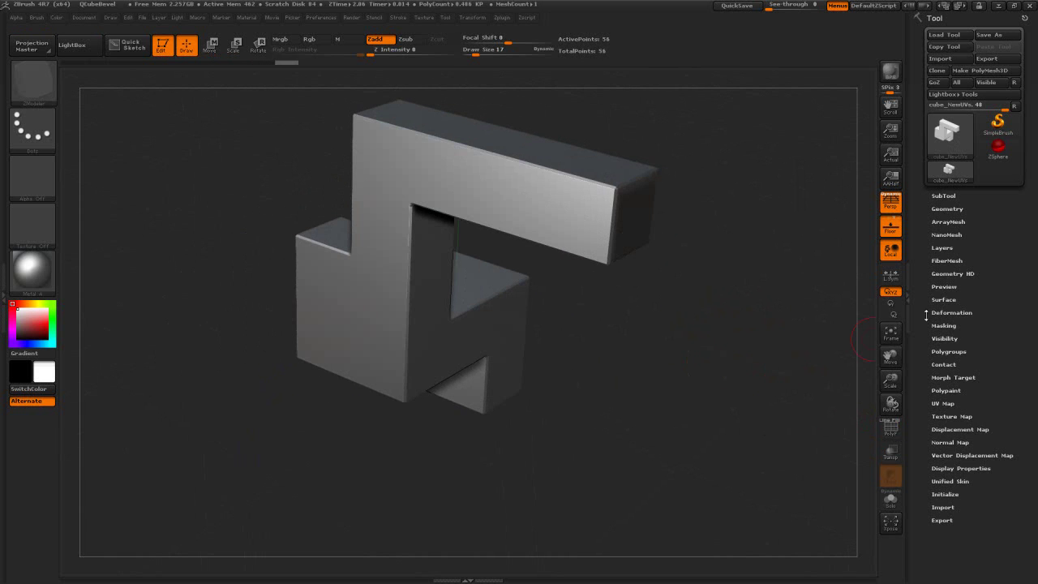
pyautogui.click(891, 430)
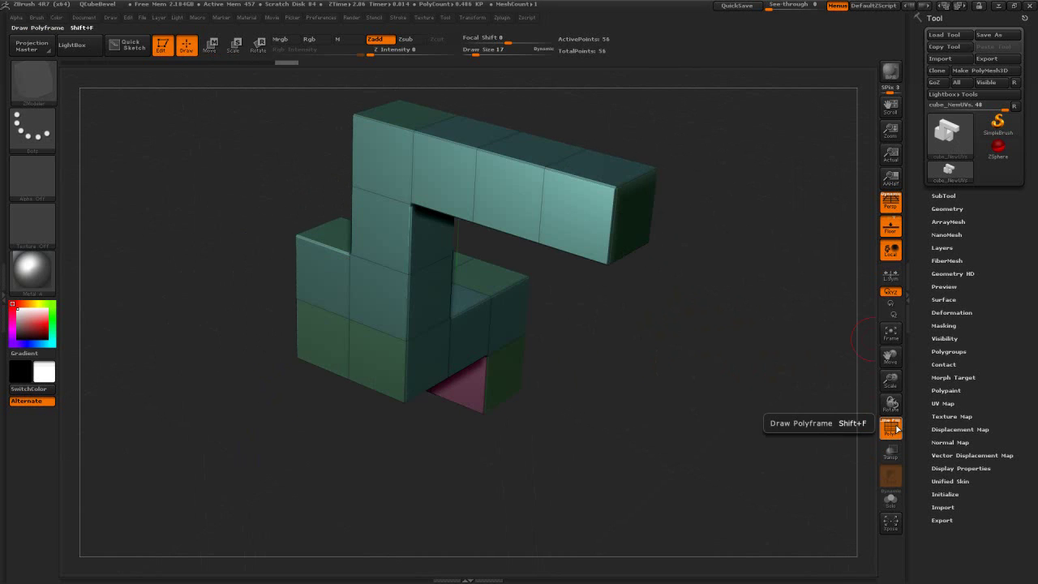
# - Compare the model with Dynamic Subdiv off and on, and set the QGrid Coverage to 0.014
pyautogui.click(952, 208)
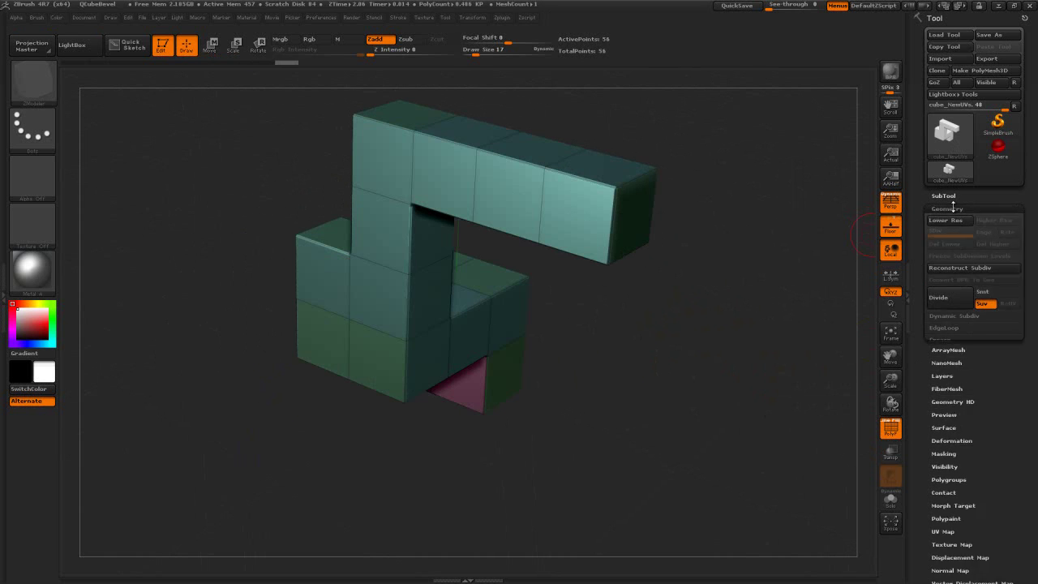
pyautogui.click(951, 316)
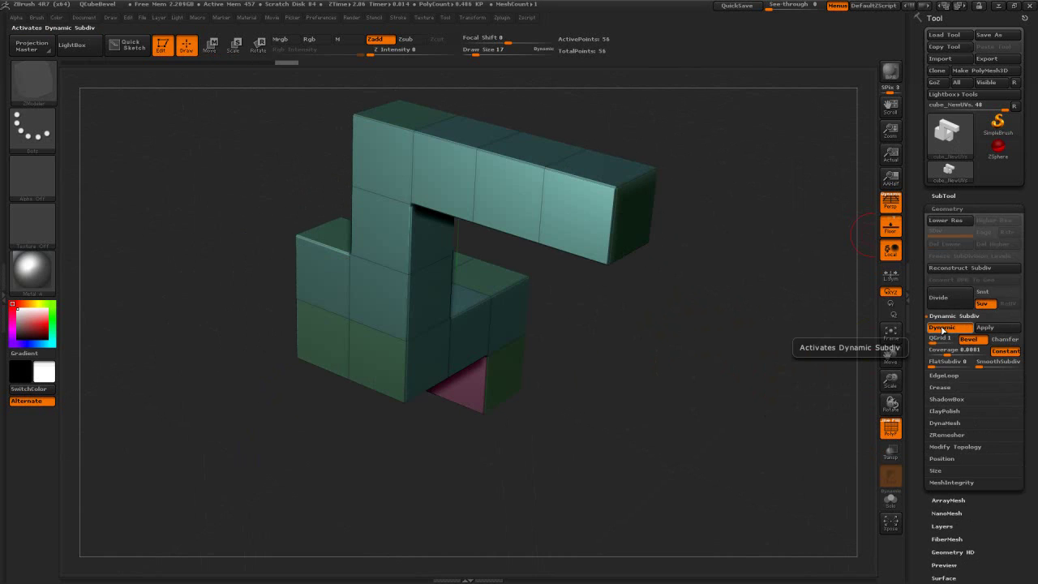
pyautogui.click(942, 327)
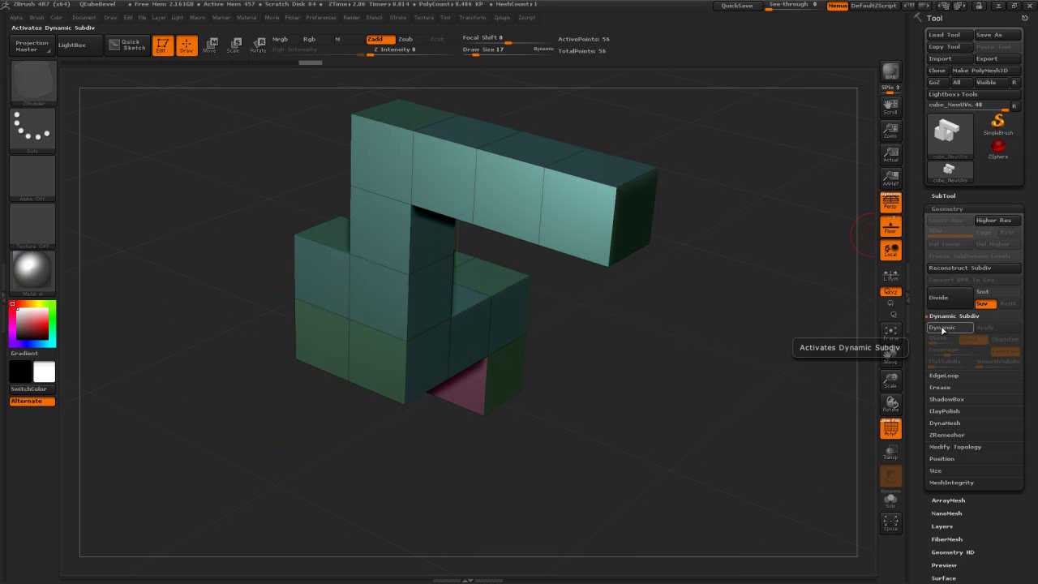
pyautogui.click(943, 328)
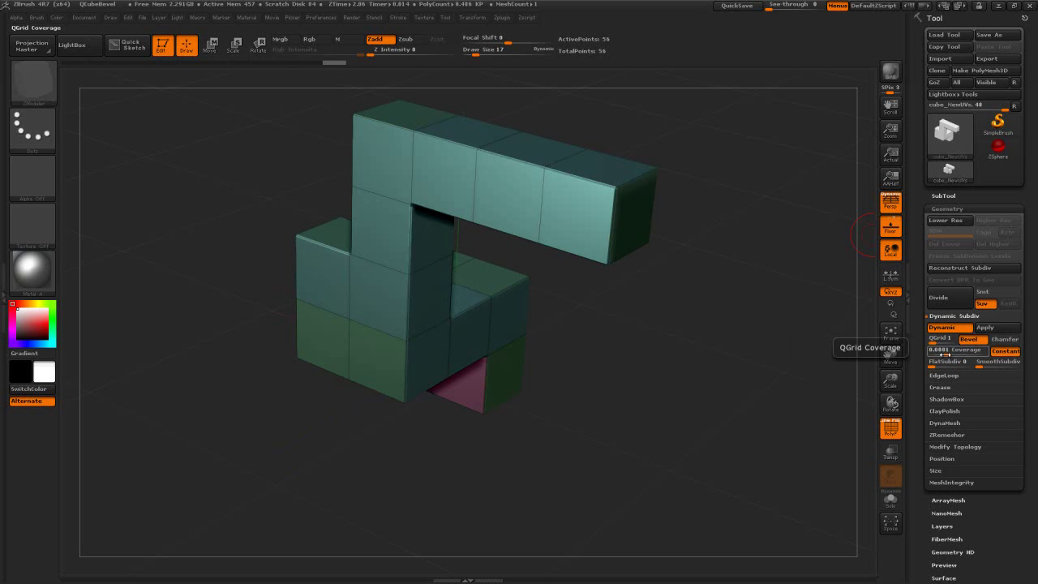
pyautogui.moveTo(944, 350)
pyautogui.mouseDown()
pyautogui.moveTo(954, 352)
pyautogui.moveTo(946, 351)
pyautogui.mouseUp()
# - Extrude the arm's end forward with QMesh, and pull the new end's top polygon up into a tall column
pyautogui.moveTo(718, 354); pyautogui.dragTo(669, 353)
pyautogui.moveTo(582, 342); pyautogui.dragTo(528, 379)
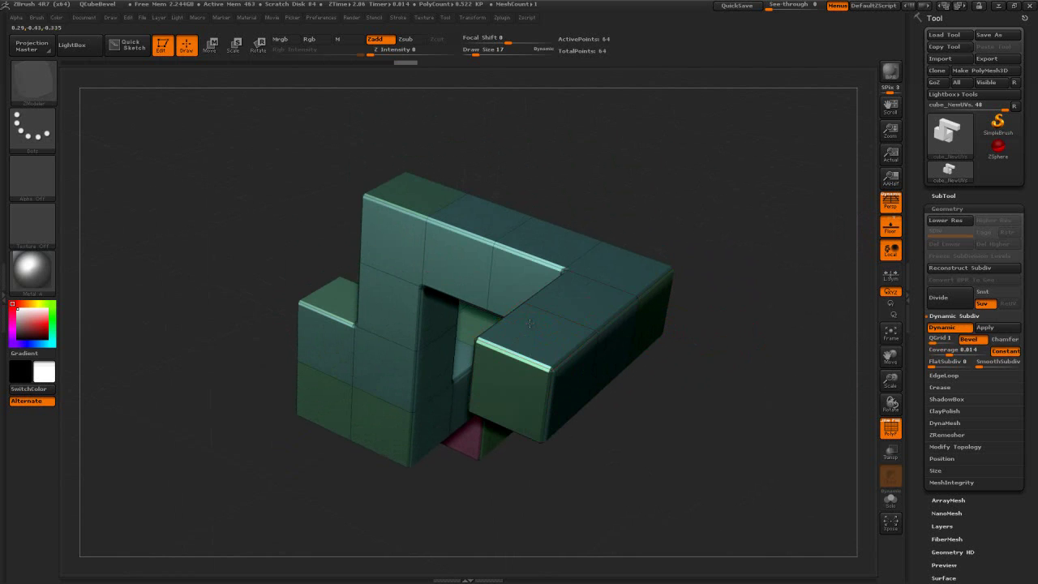
pyautogui.moveTo(528, 326); pyautogui.dragTo(545, 166)
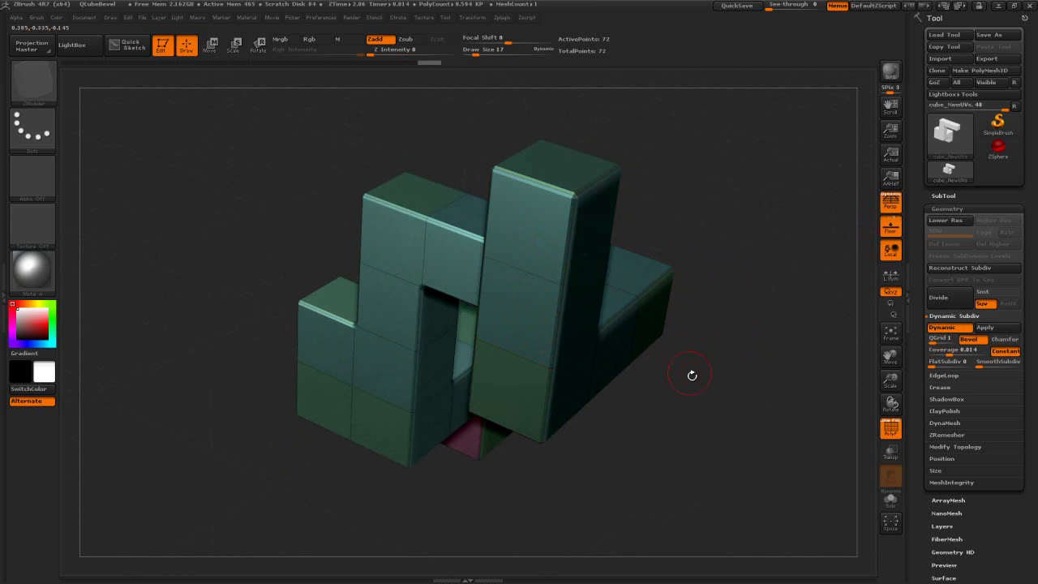
pyautogui.keyDown('alt'); pyautogui.moveTo(697, 390); pyautogui.dragTo(682, 362); pyautogui.keyUp('alt')
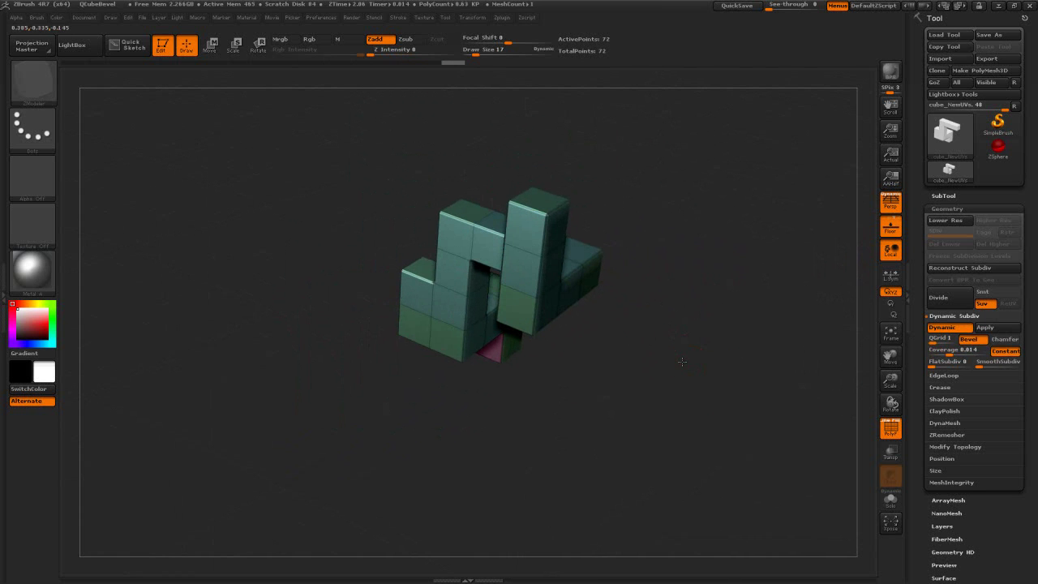